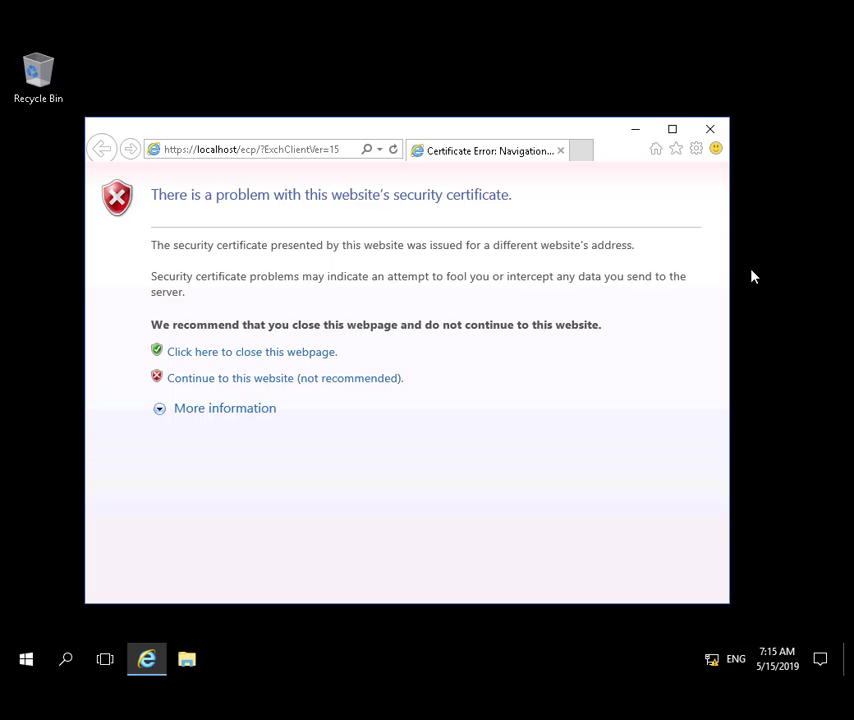
# Step: Continue past the certificate warning and sign in to the Exchange admin center with the saved Adatum\Administrator account
pyautogui.click(294, 381)
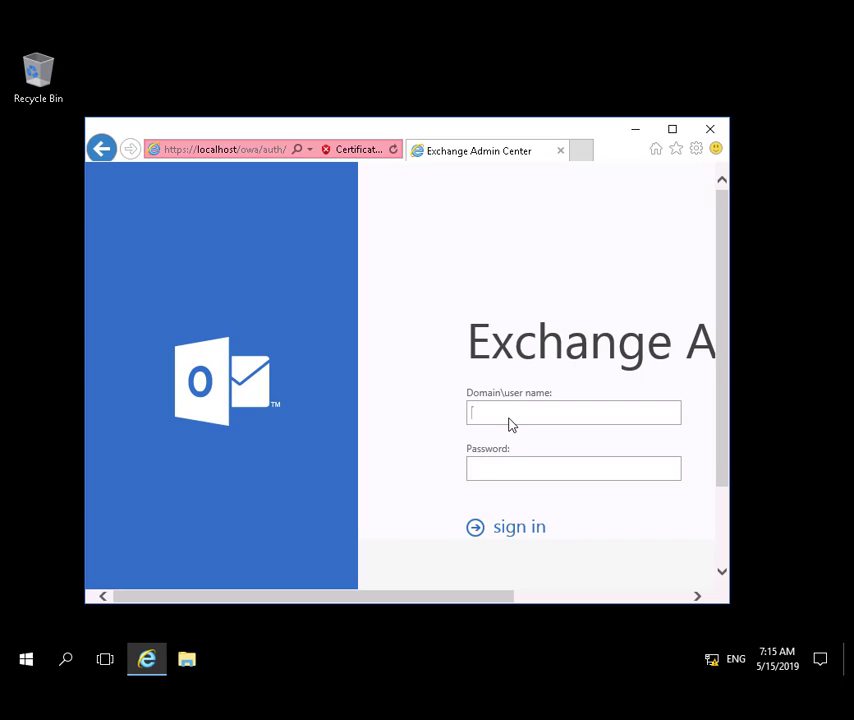
pyautogui.click(507, 416)
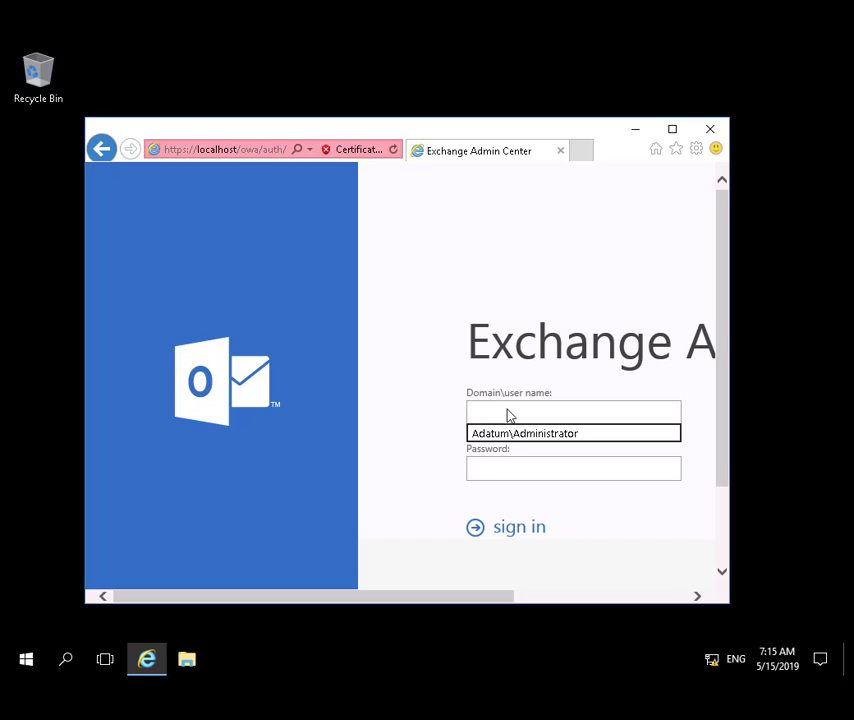
pyautogui.click(515, 443)
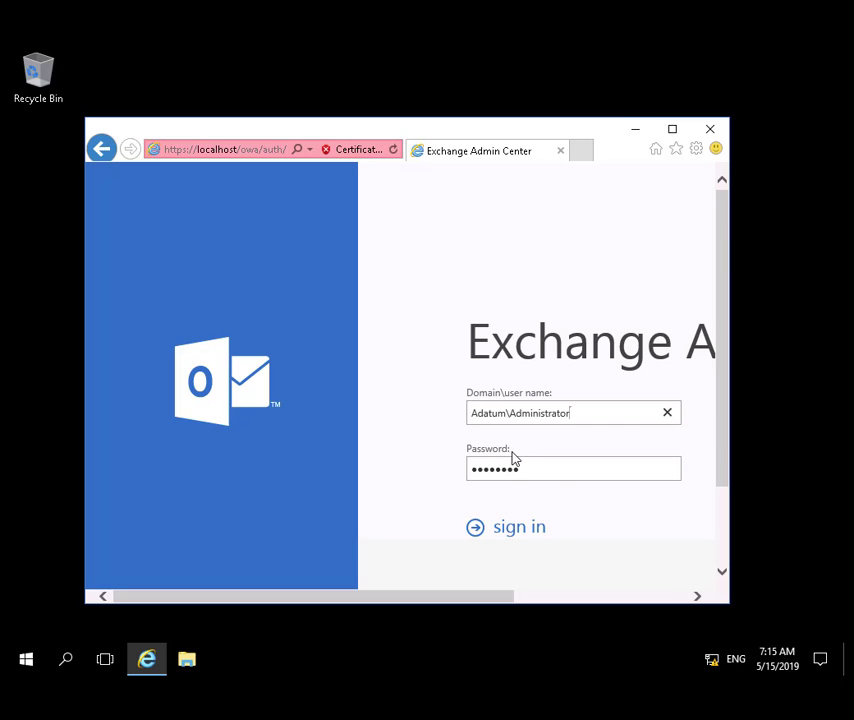
pyautogui.click(510, 530)
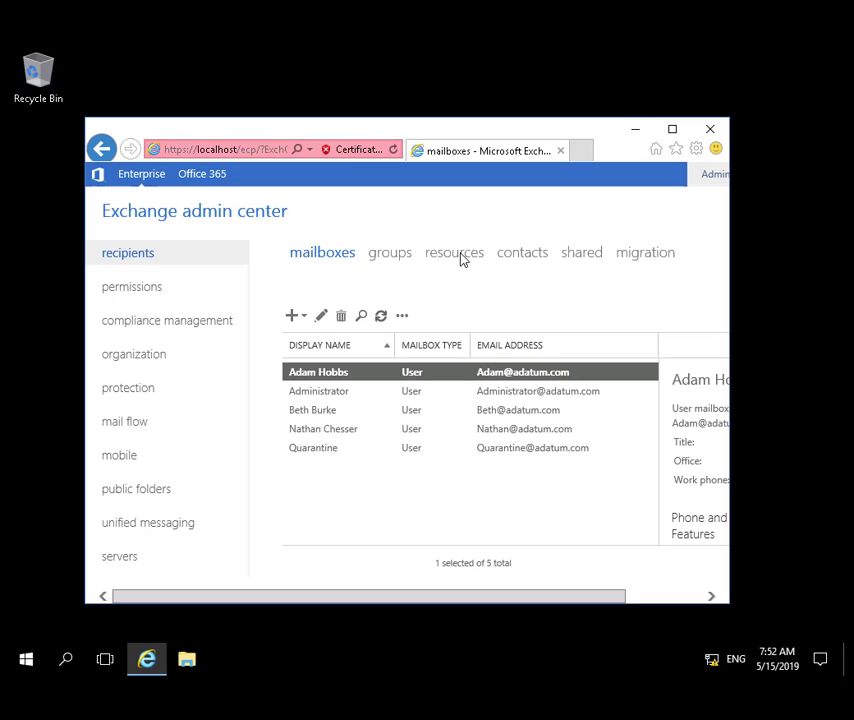
# Step: Start a new room mailbox resource with the room name Conference Room 1 and the alias ConferenceRoom1
pyautogui.click(458, 254)
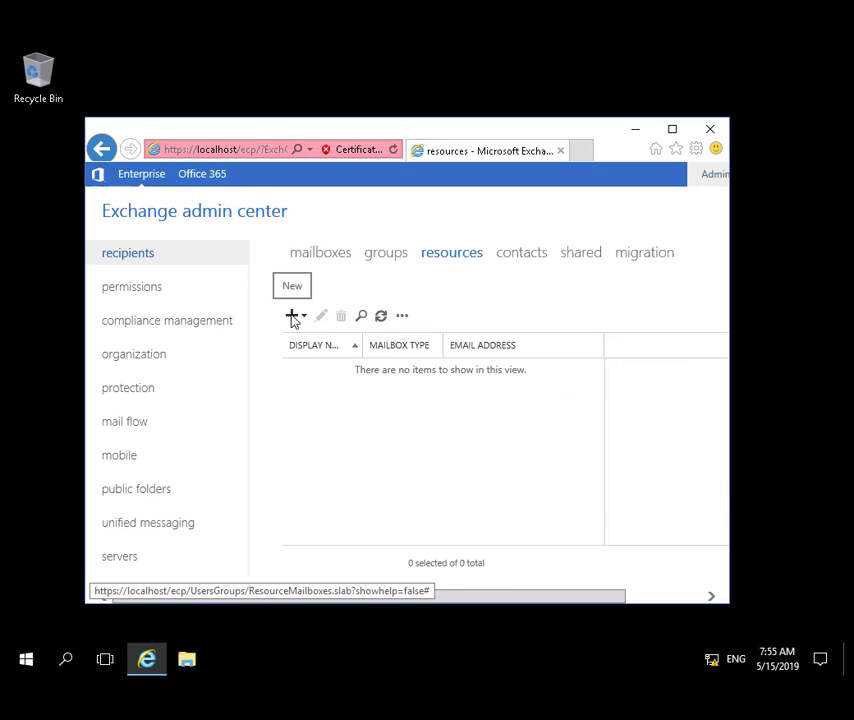
pyautogui.click(293, 317)
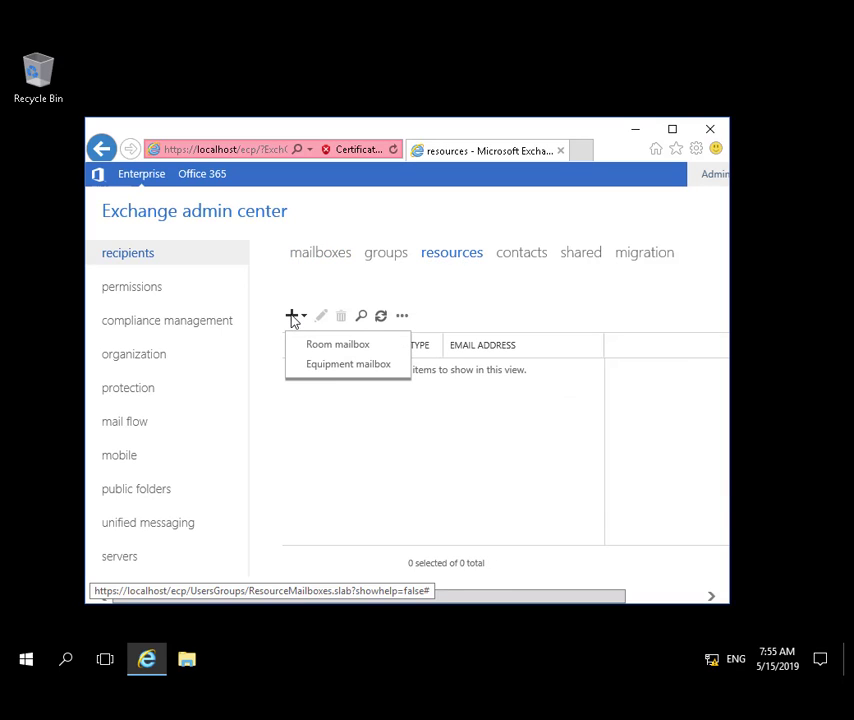
pyautogui.click(338, 345)
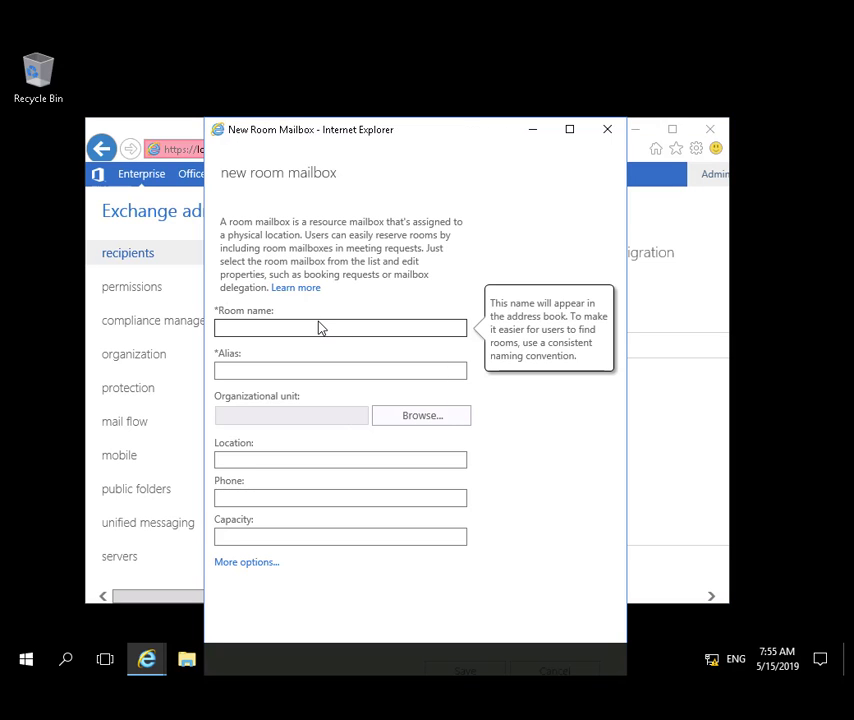
pyautogui.write('Conference Room 1')
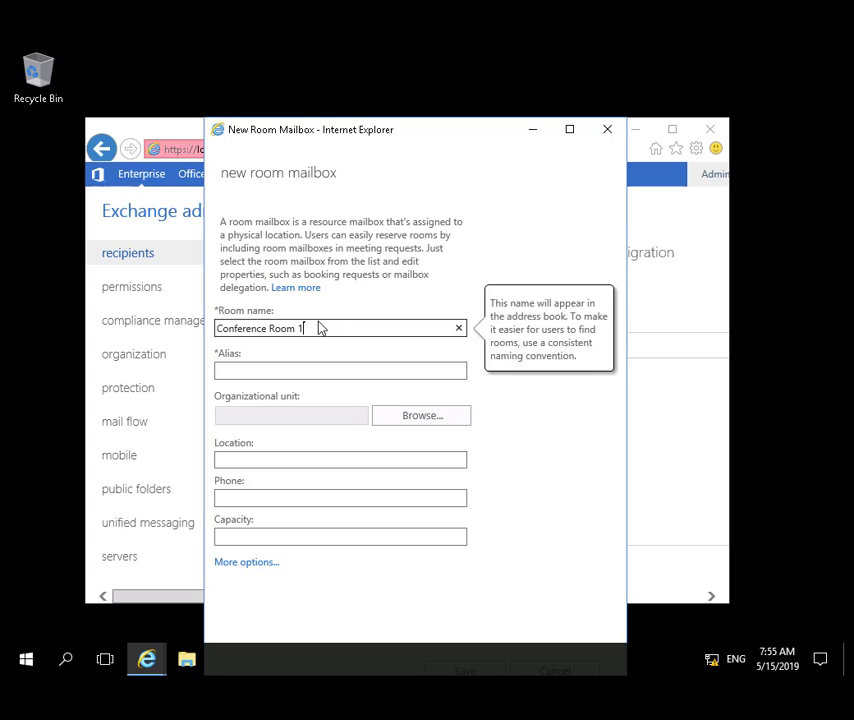
pyautogui.press('Tab')
pyautogui.write('Con')
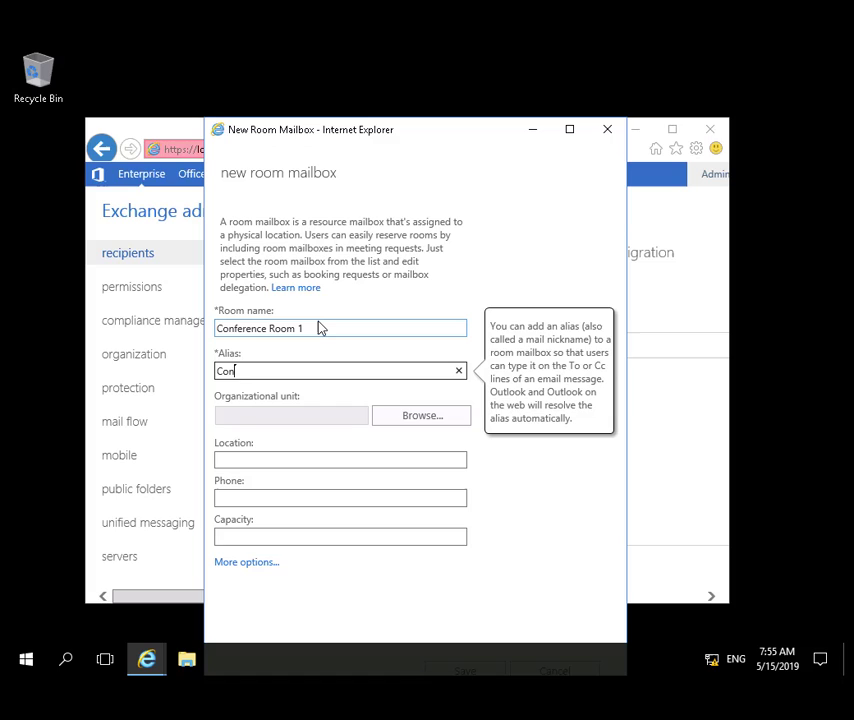
pyautogui.write('ferenceRoom1')
# Step: Assign the new room mailbox to the Sales organizational unit in Adatum.com
pyautogui.click(452, 416)
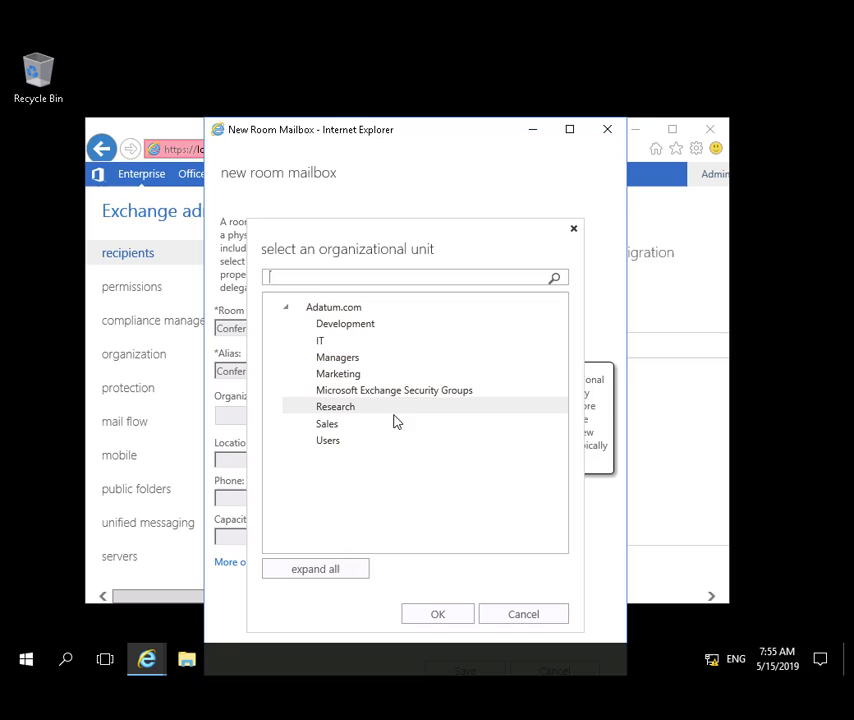
pyautogui.click(322, 426)
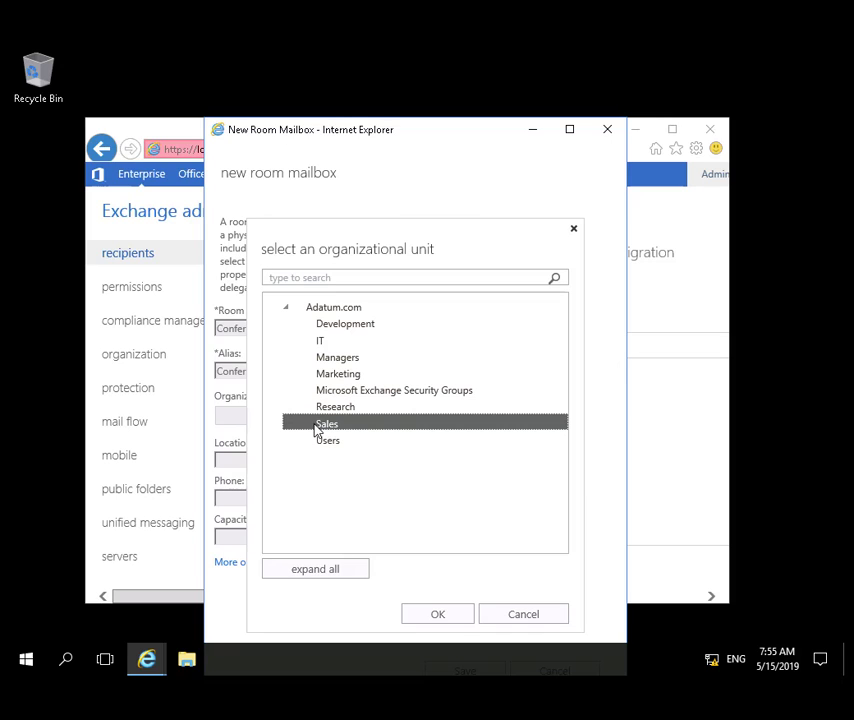
pyautogui.click(437, 614)
# Step: Set the room's location to London and its capacity to 20, leaving the phone empty
pyautogui.click(263, 462)
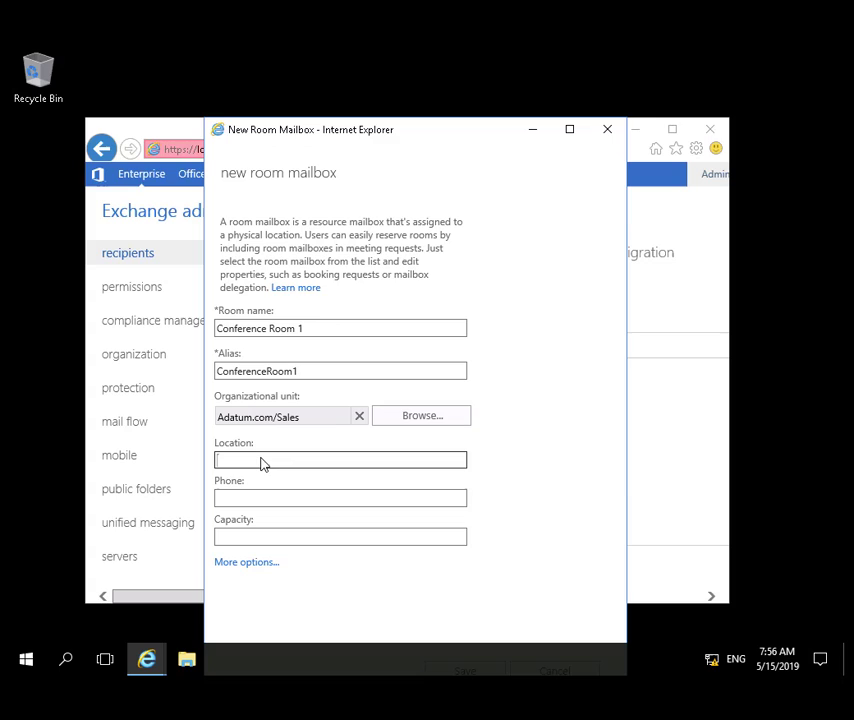
pyautogui.write('London')
pyautogui.press('Tab')
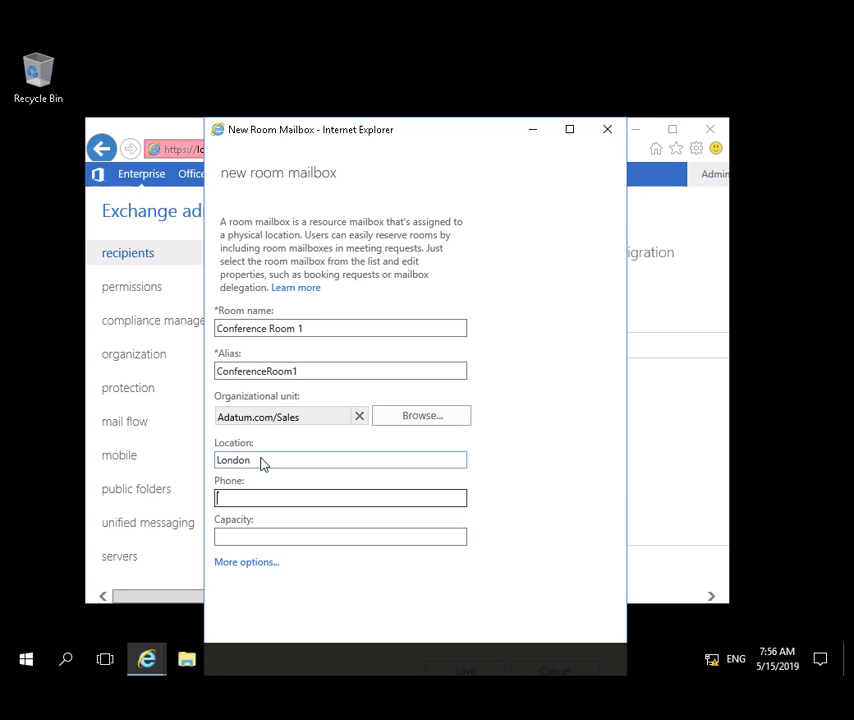
pyautogui.press('Tab')
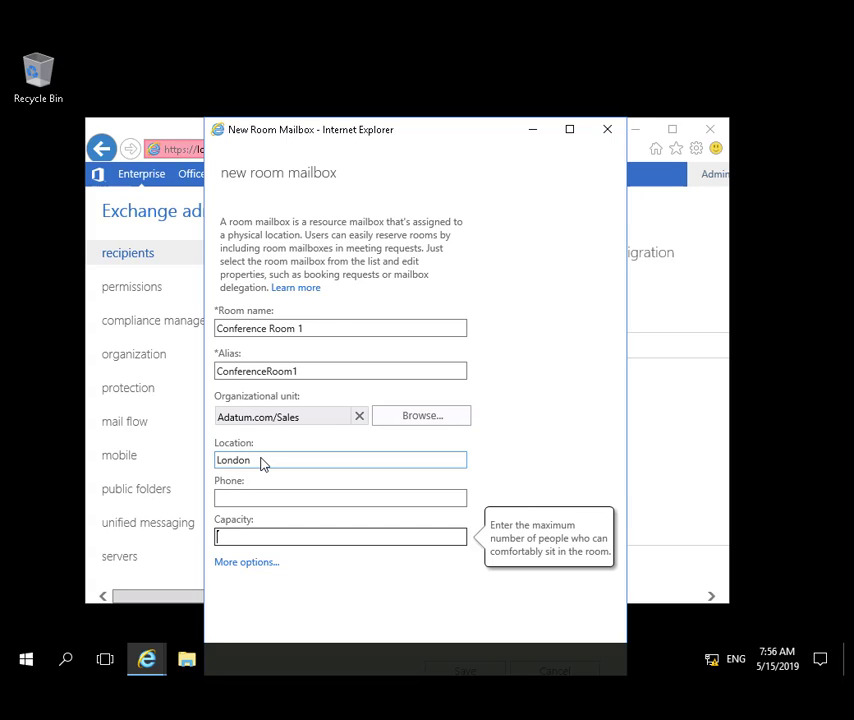
pyautogui.write('20')
# Step: Choose Mailbox Database 1 on LON-EX1 as the room's mailbox database and save the new room mailbox
pyautogui.click(257, 564)
pyautogui.click(397, 597)
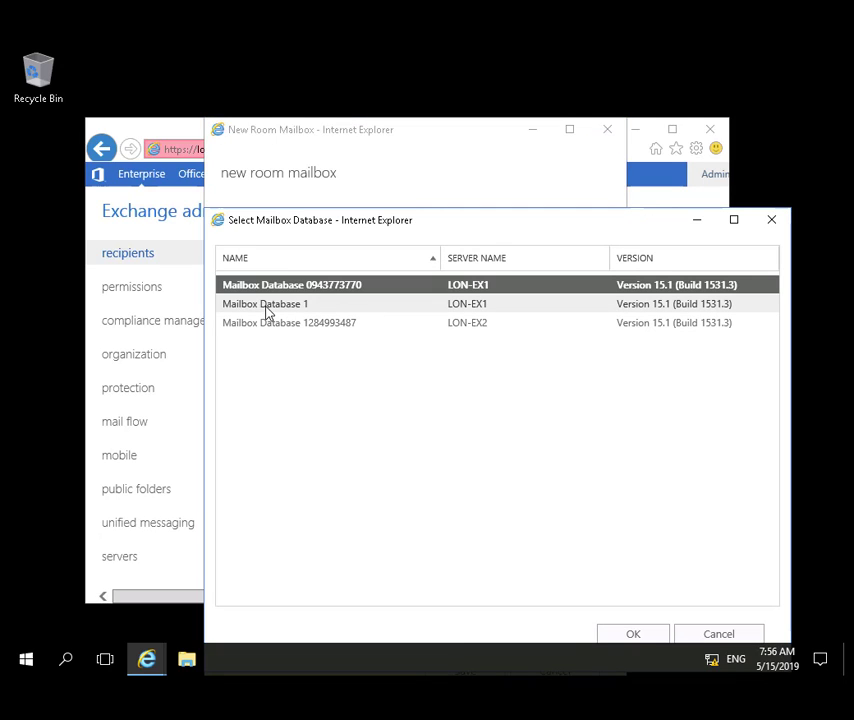
pyautogui.click(268, 305)
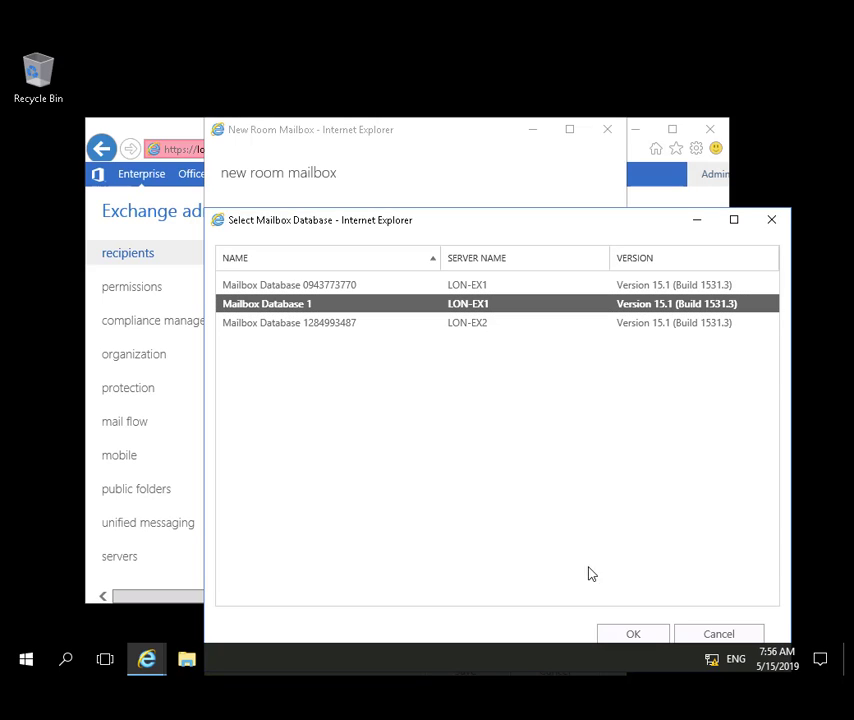
pyautogui.click(632, 636)
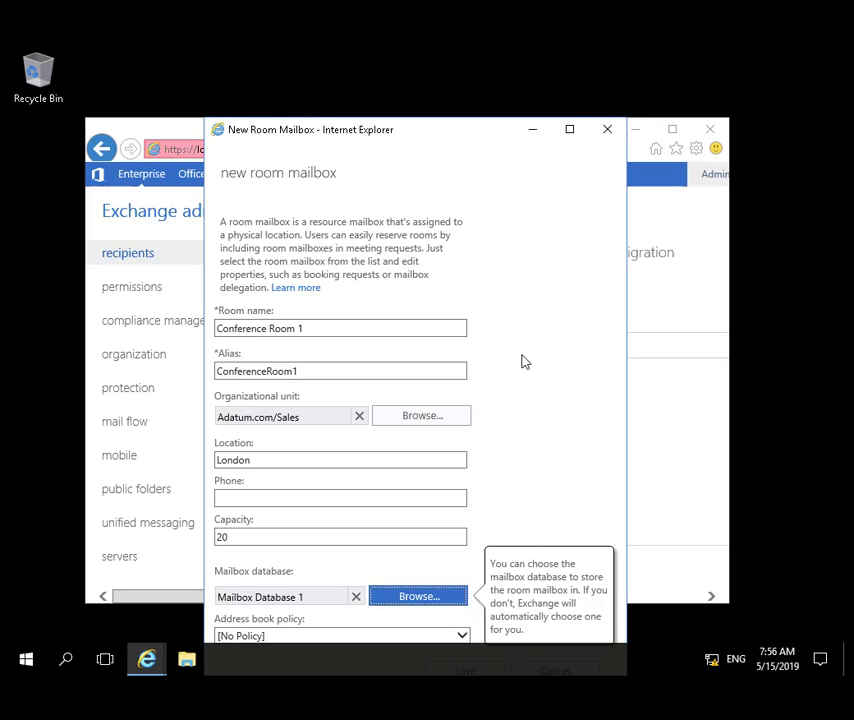
pyautogui.moveTo(426, 127); pyautogui.dragTo(429, 76)
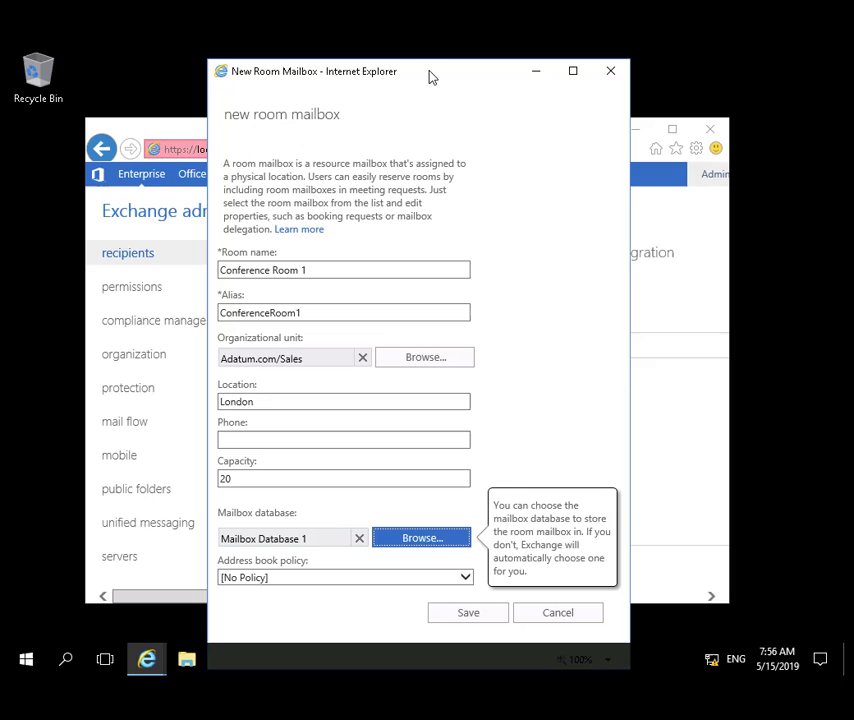
pyautogui.click(479, 614)
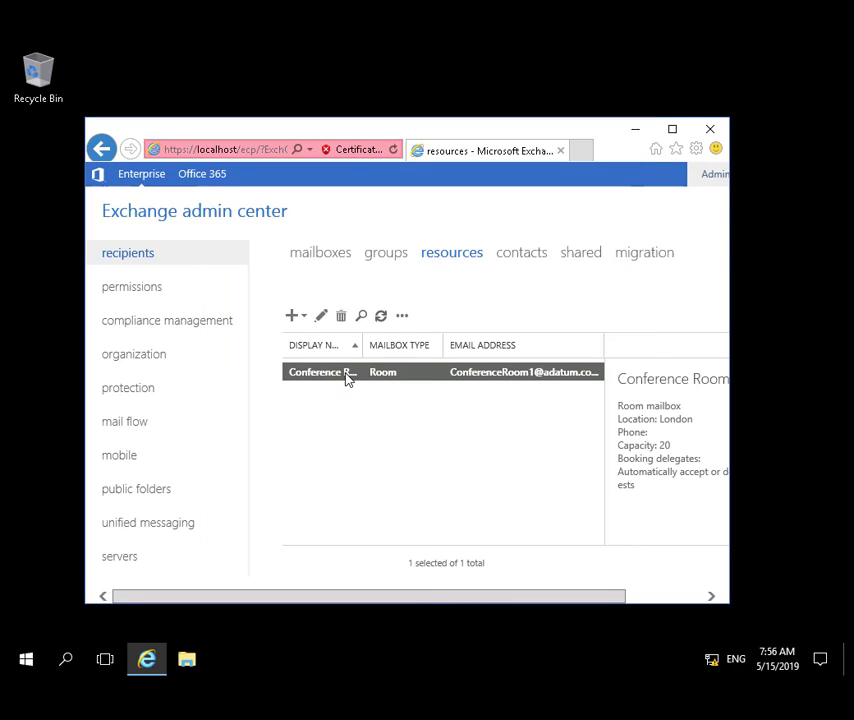
# Step: Edit the Conference Room 1 booking options to set the maximum booking lead time to 365 days
pyautogui.click(321, 317)
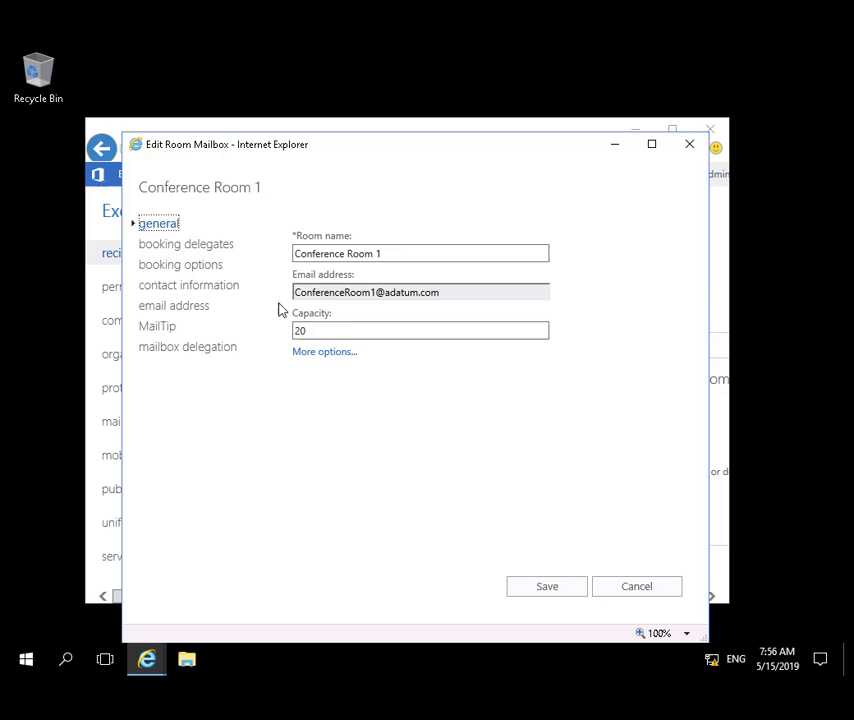
pyautogui.click(209, 266)
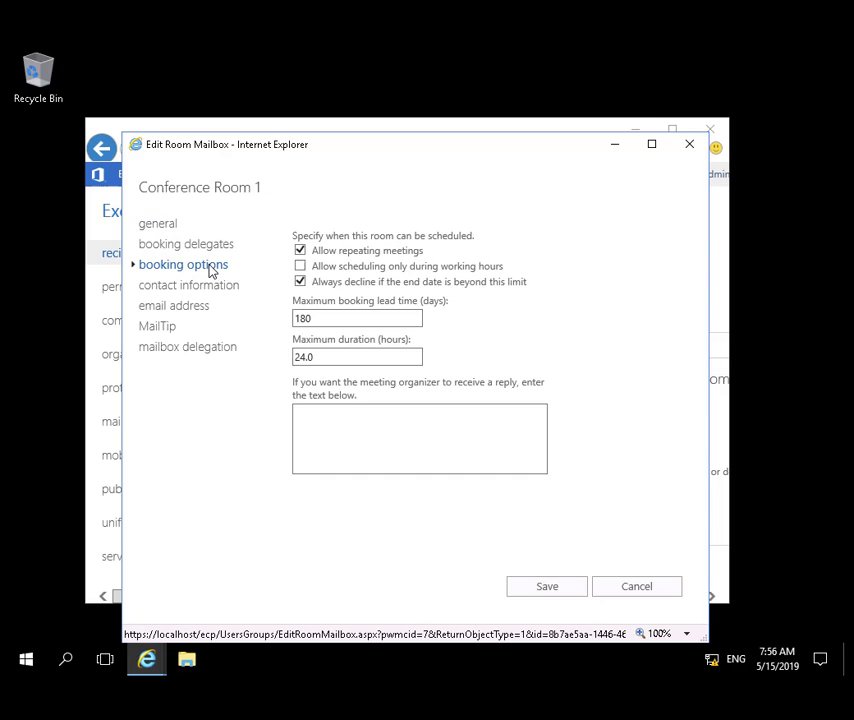
pyautogui.click(318, 326)
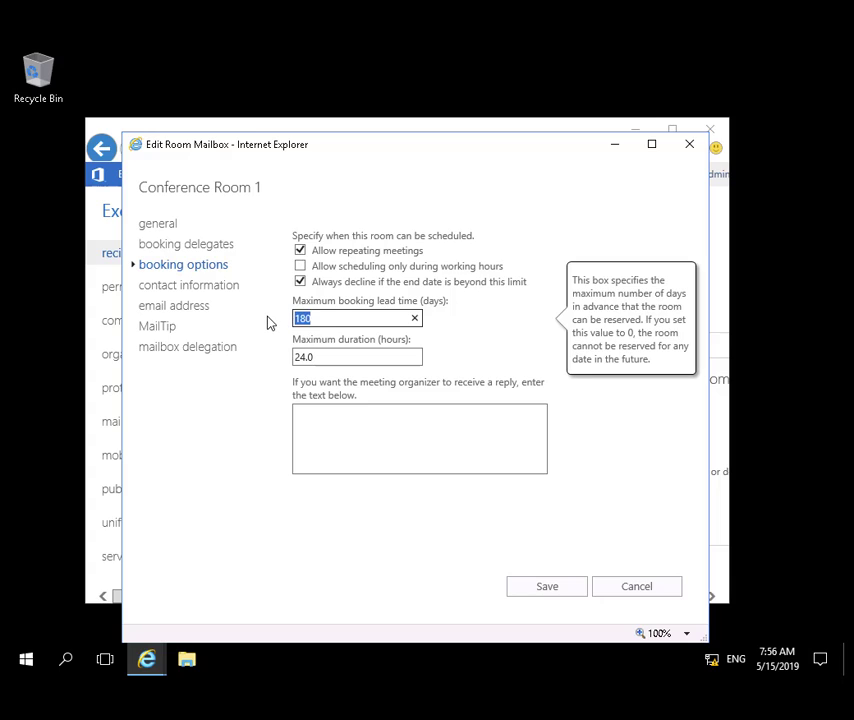
pyautogui.write('365')
# Step: Set the organizer reply to "You have successfully booked Conference Room 1", save the room mailbox and close the browser
pyautogui.click(313, 419)
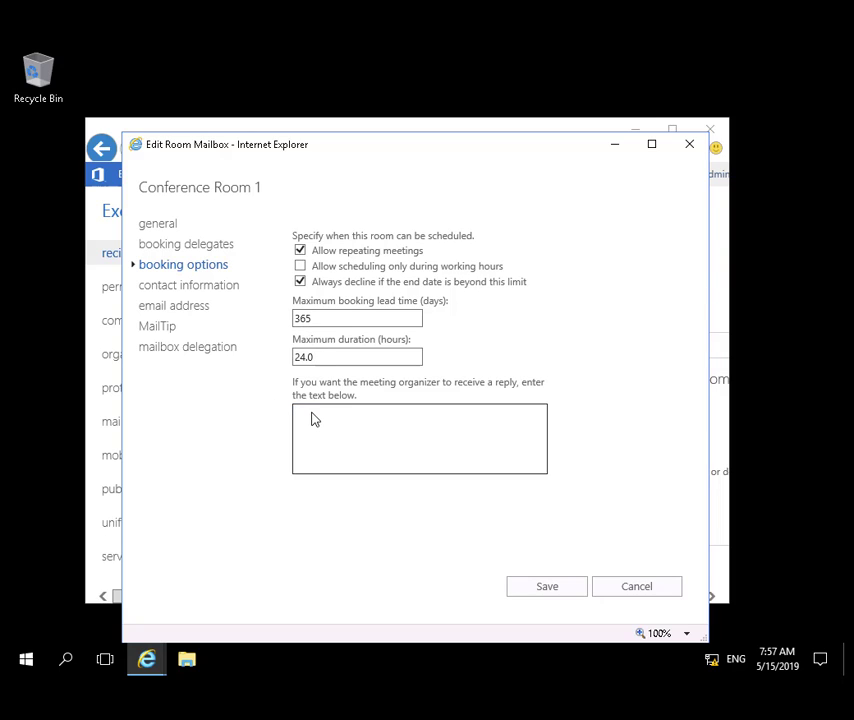
pyautogui.write('You have successfully booked Conference Room 1')
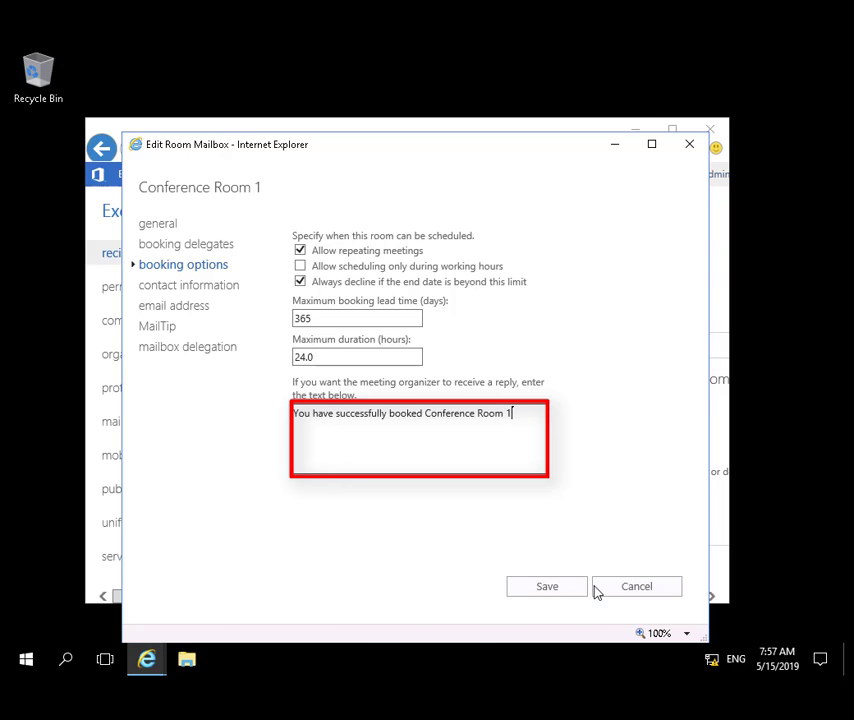
pyautogui.click(561, 591)
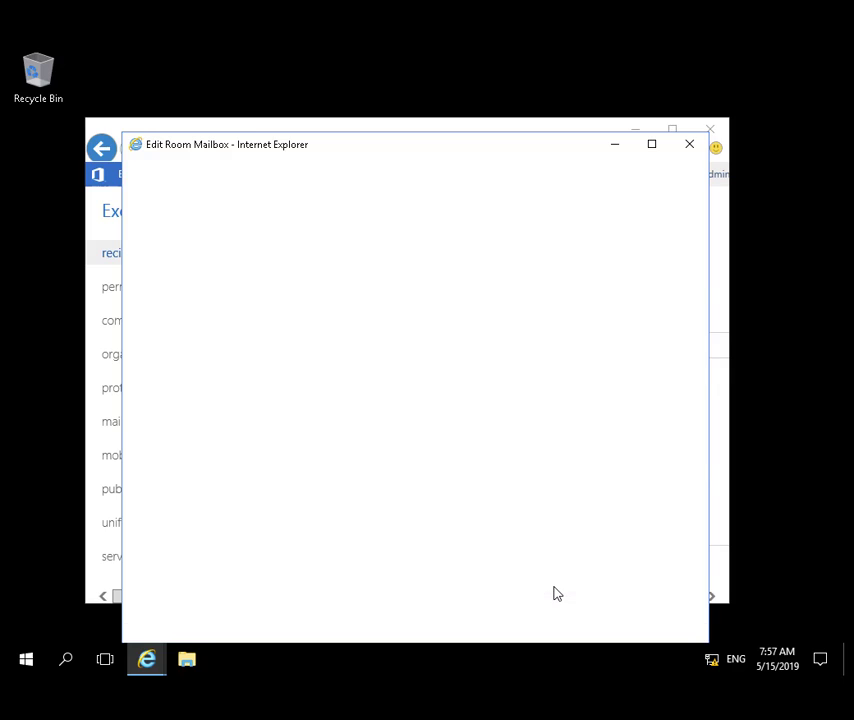
pyautogui.click(711, 131)
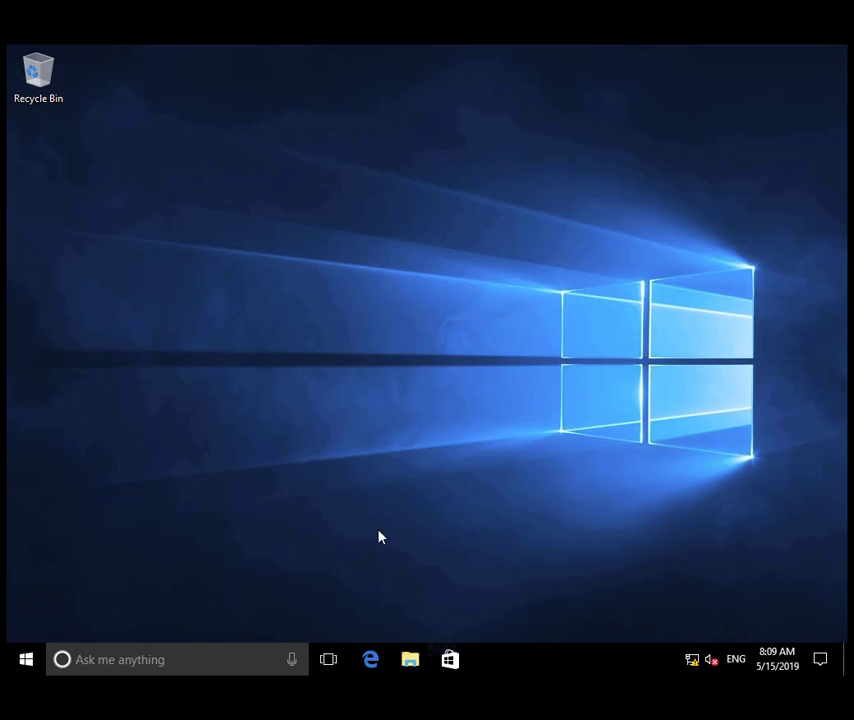
# Step: Open Outlook on the client computer and create a new meeting request
pyautogui.click(27, 662)
pyautogui.click(127, 275)
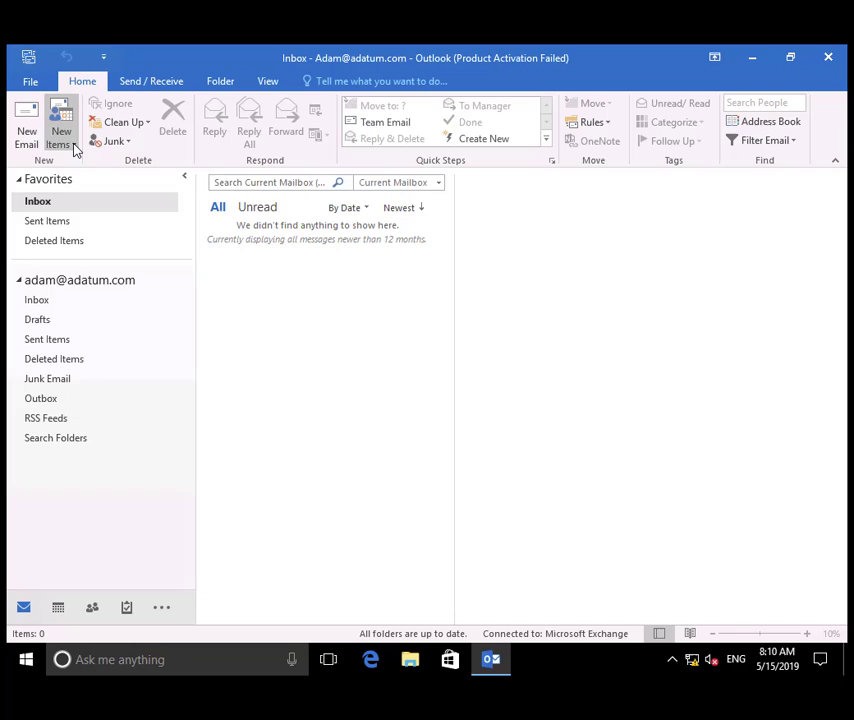
pyautogui.click(74, 150)
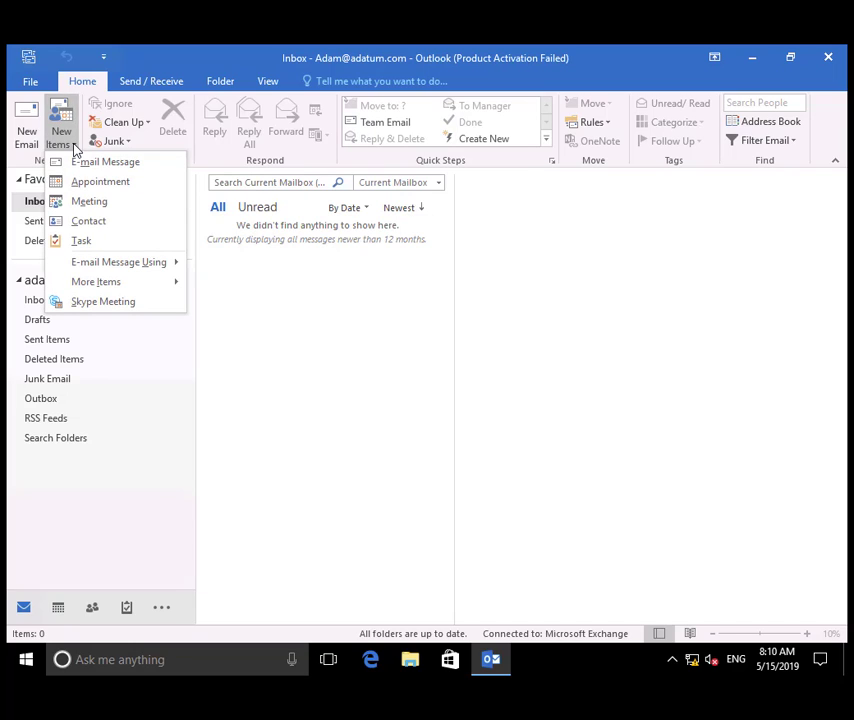
pyautogui.click(90, 202)
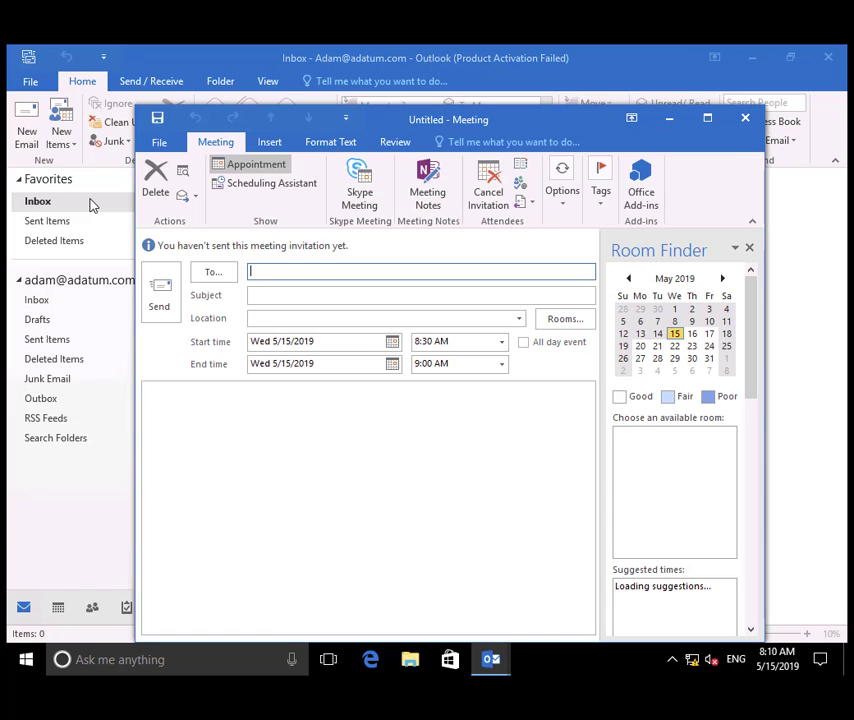
# Step: Give the meeting the subject Sales Meeting and address the invitation to administrator
pyautogui.click(258, 297)
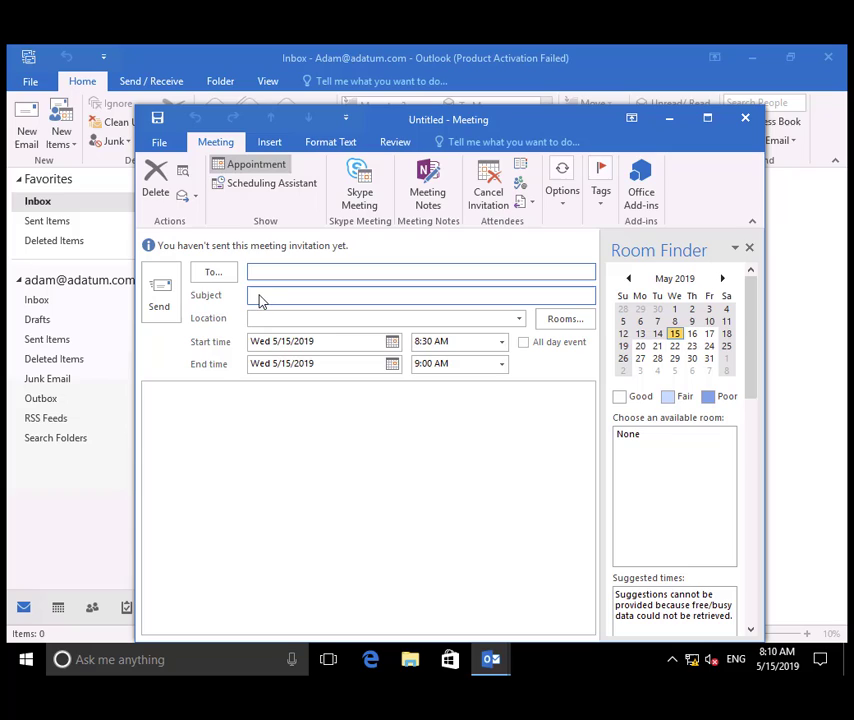
pyautogui.write('Sale')
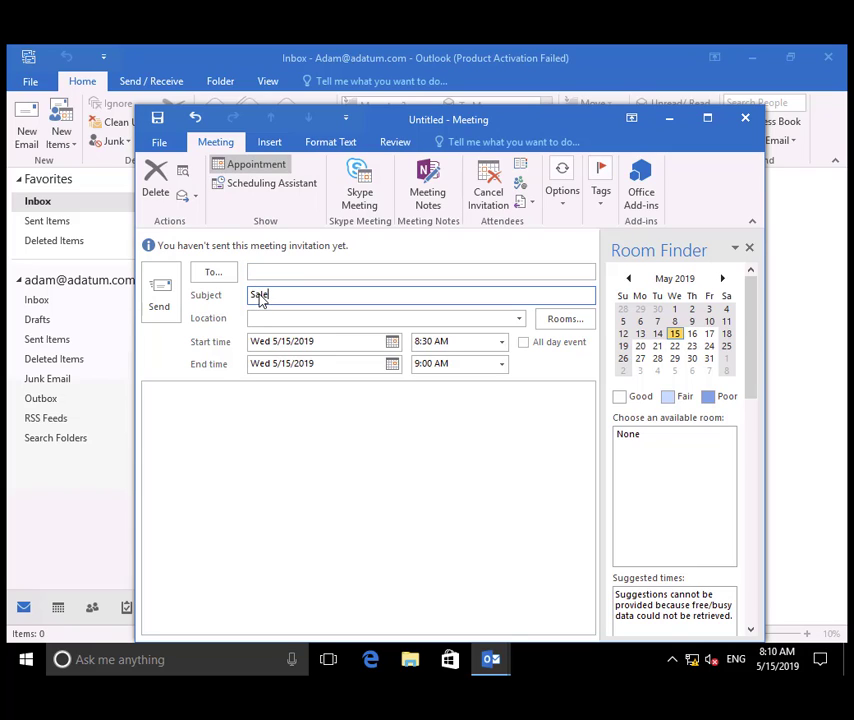
pyautogui.write('s Meeting')
pyautogui.click(268, 273)
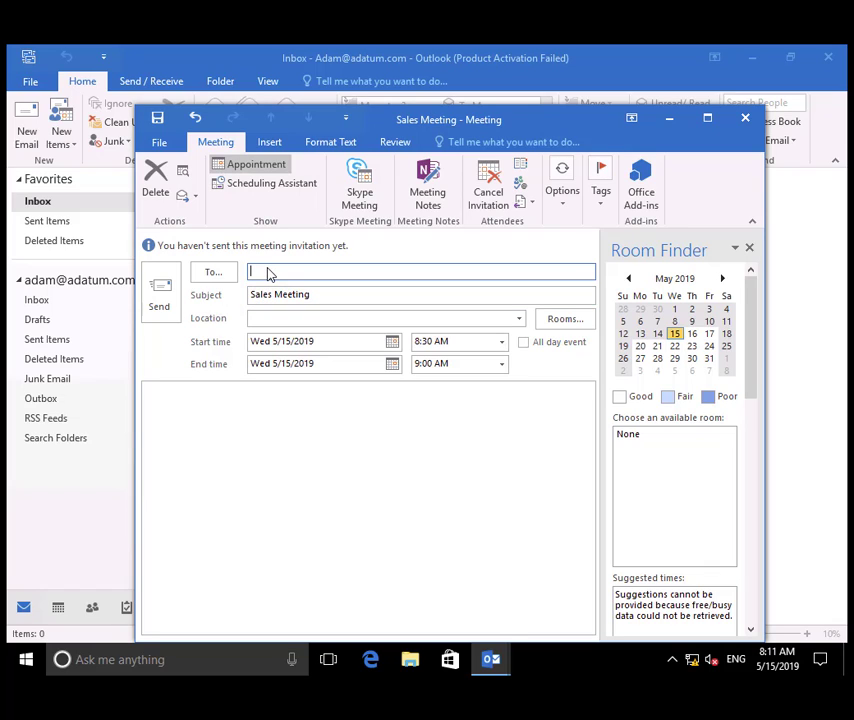
pyautogui.write('administrator')
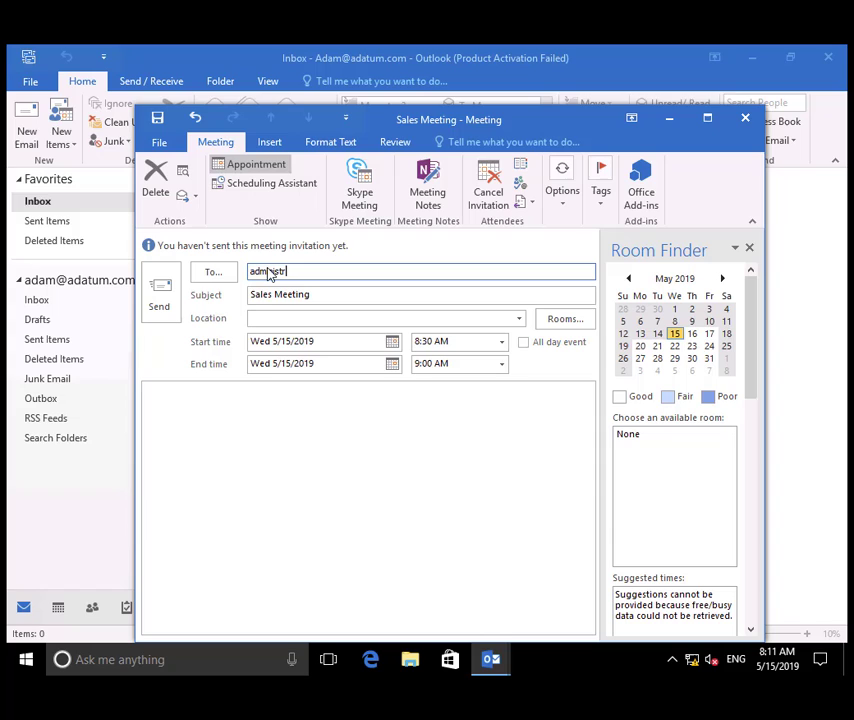
# Step: Set both the start and end dates of the meeting to Thu 5/16/2019
pyautogui.click(392, 341)
pyautogui.click(347, 432)
pyautogui.click(392, 364)
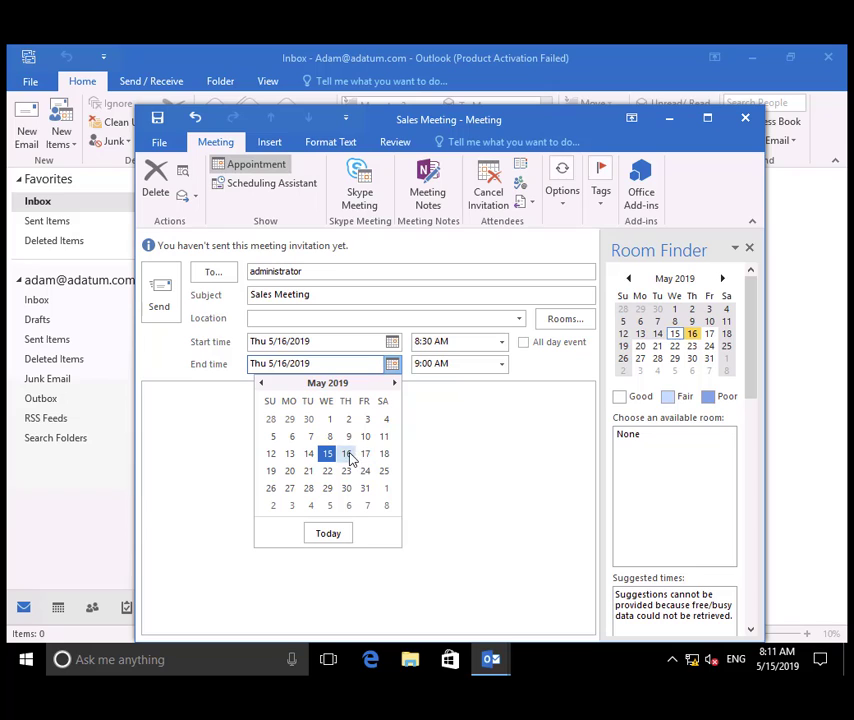
pyautogui.click(350, 456)
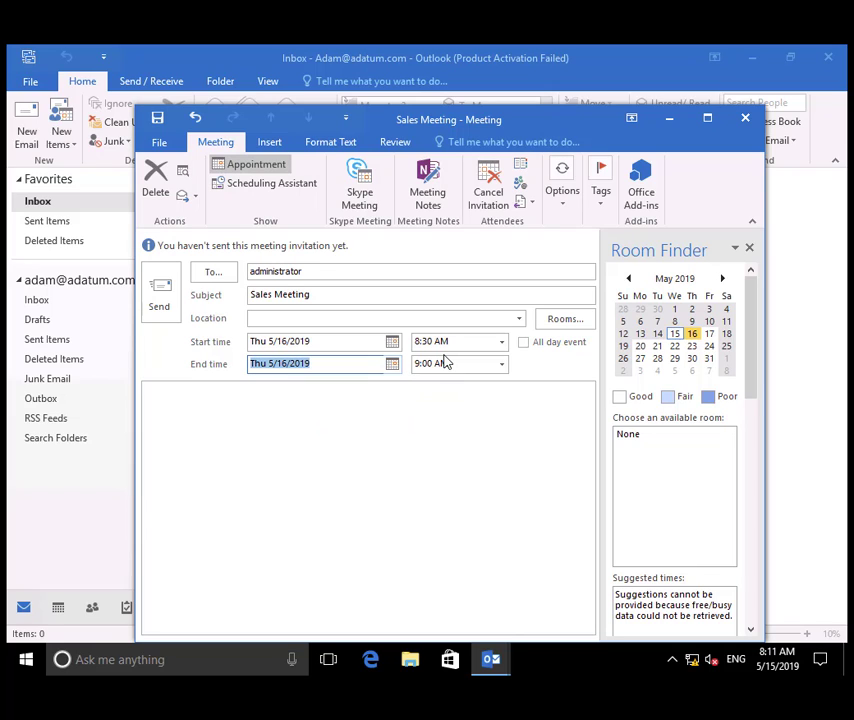
# Step: Add Conference Room 1 to the Sales Meeting as its room and send the invitation
pyautogui.click(283, 188)
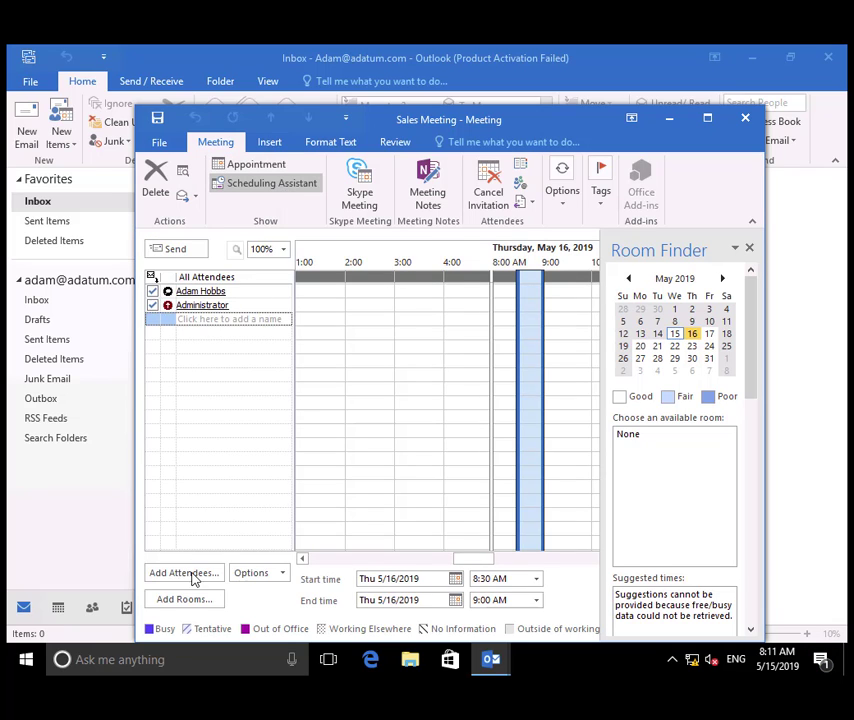
pyautogui.click(189, 602)
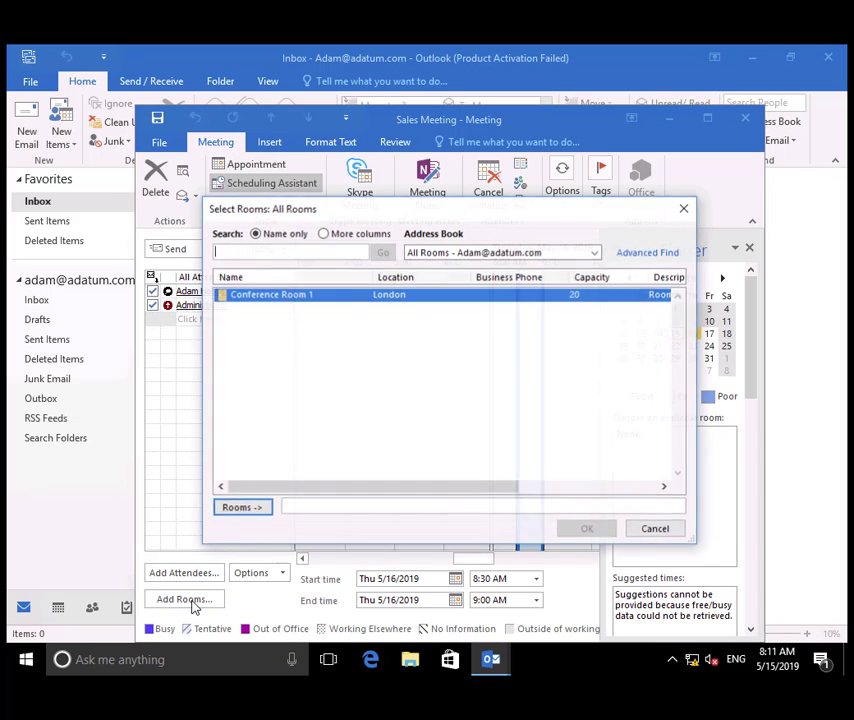
pyautogui.click(309, 296)
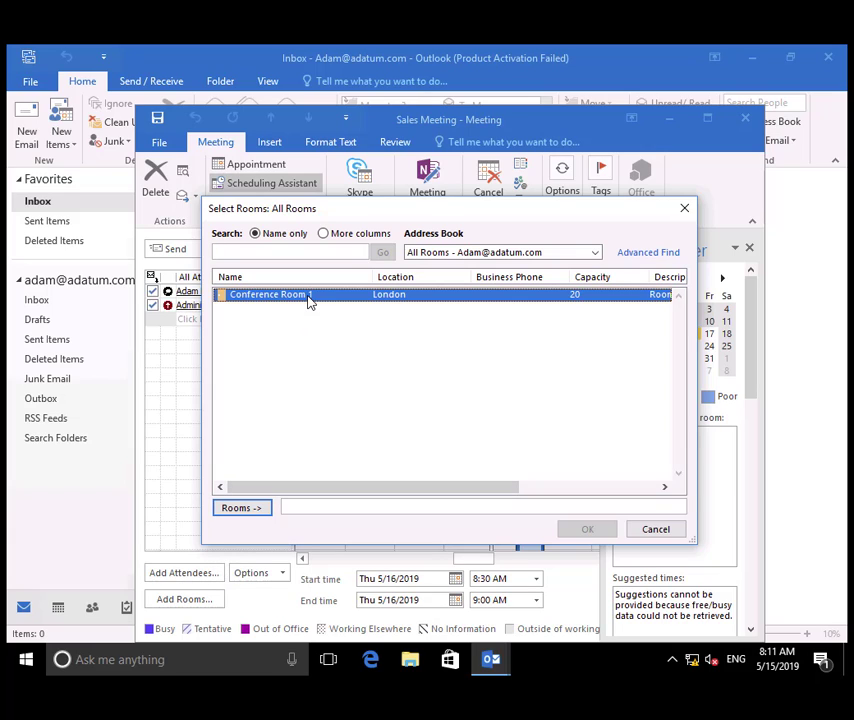
pyautogui.click(241, 508)
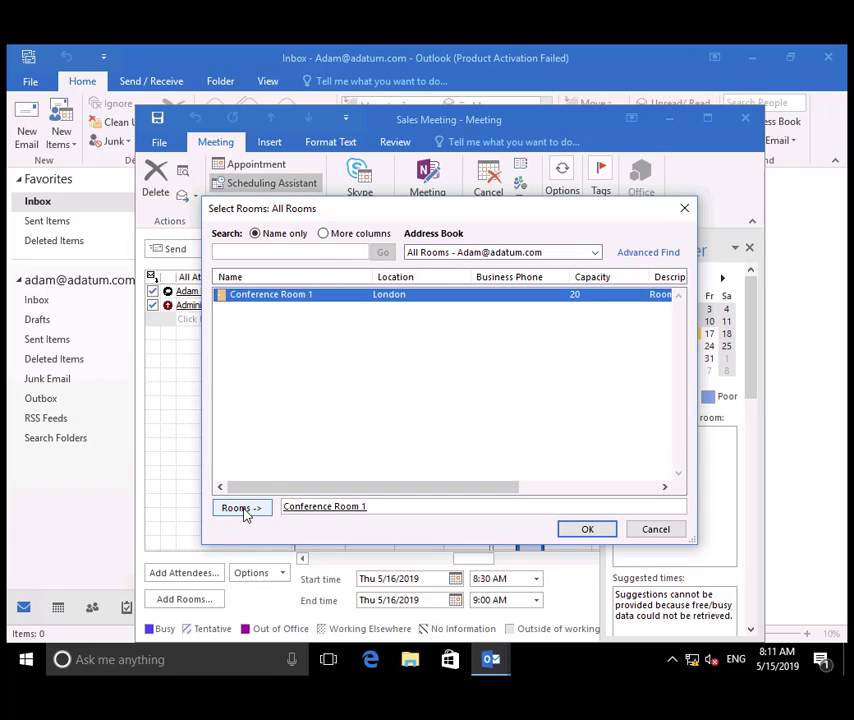
pyautogui.click(587, 531)
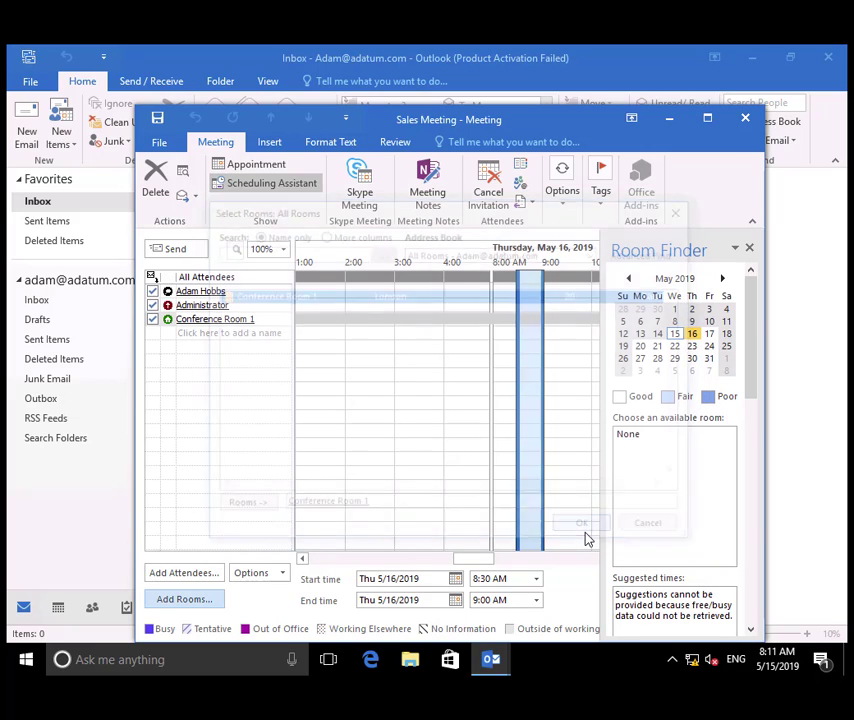
pyautogui.click(256, 165)
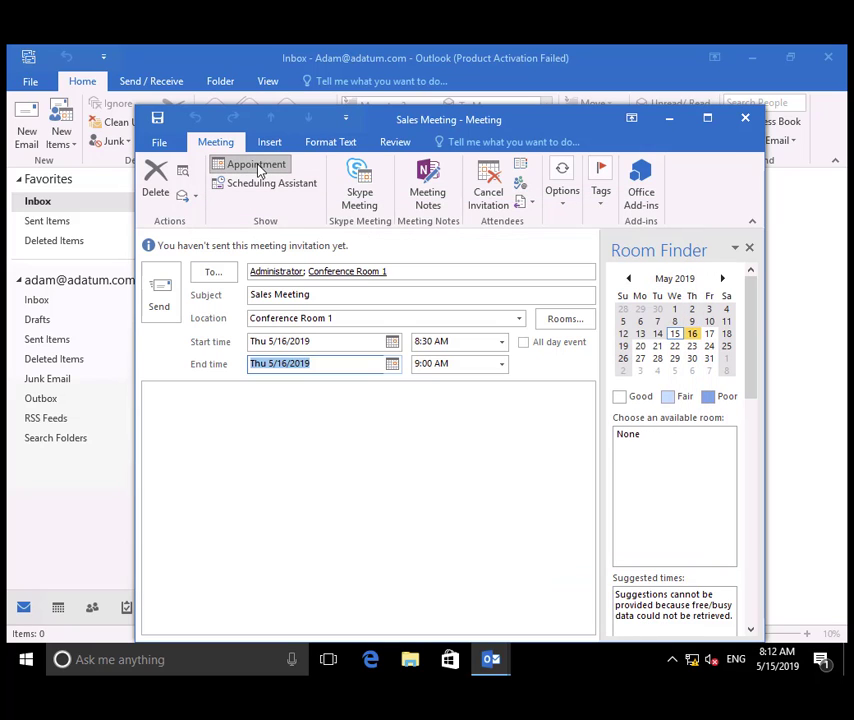
pyautogui.click(166, 309)
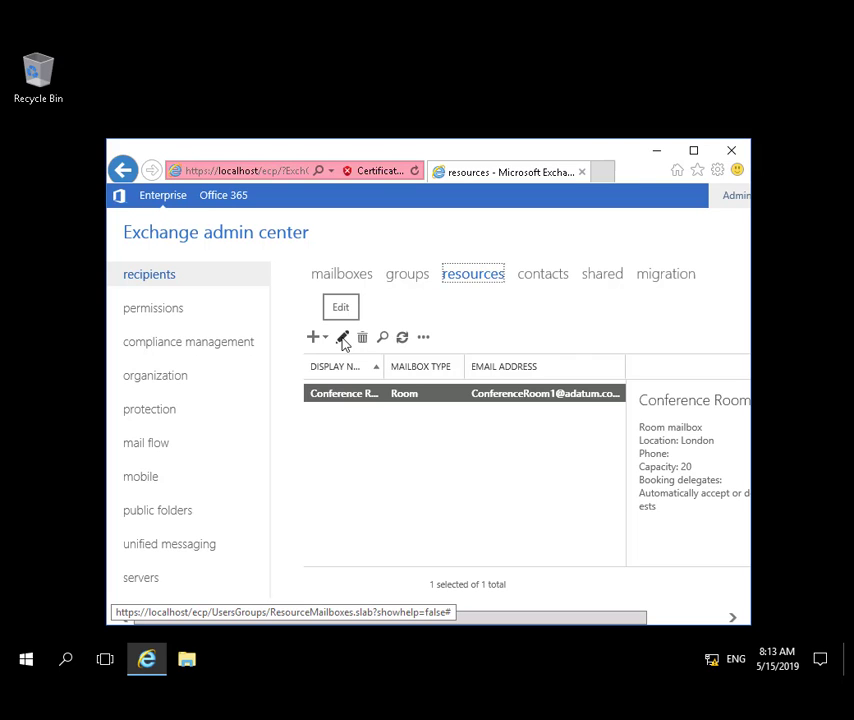
# Step: In the Exchange admin center, edit the Conference Room 1 mailbox so that selected delegates accept or decline booking requests
pyautogui.click(343, 340)
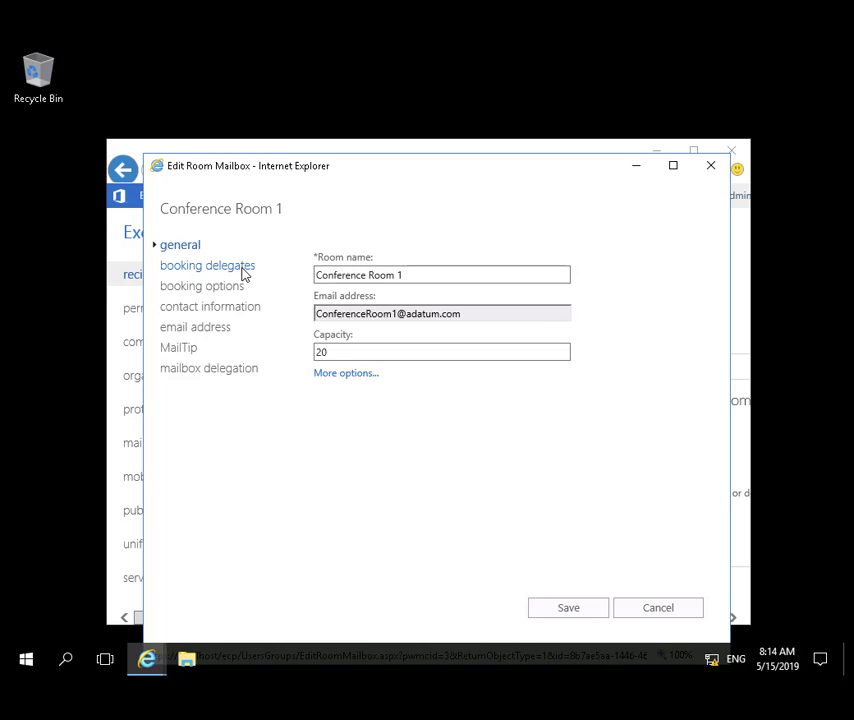
pyautogui.click(243, 268)
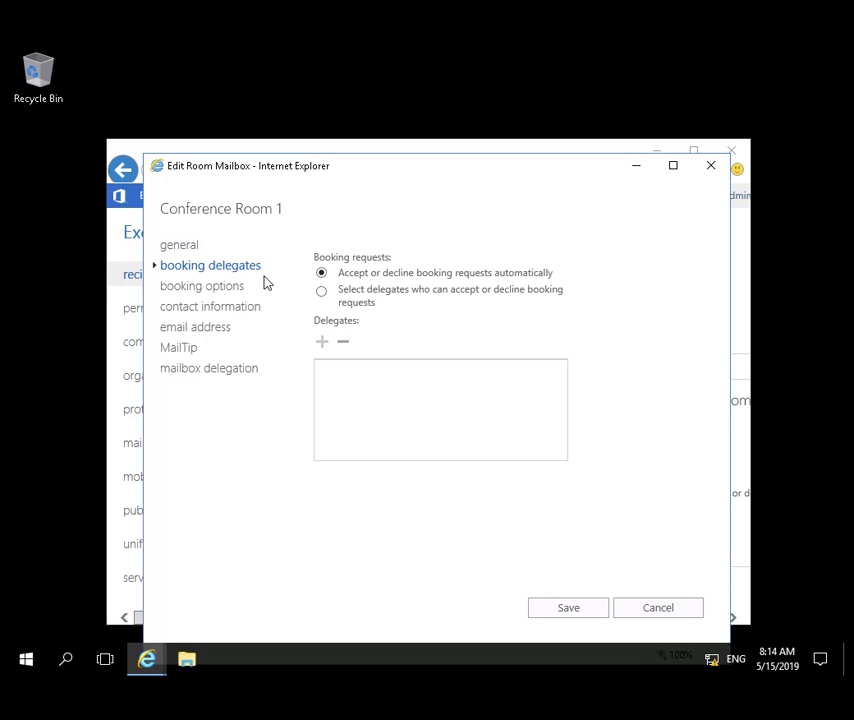
pyautogui.click(322, 293)
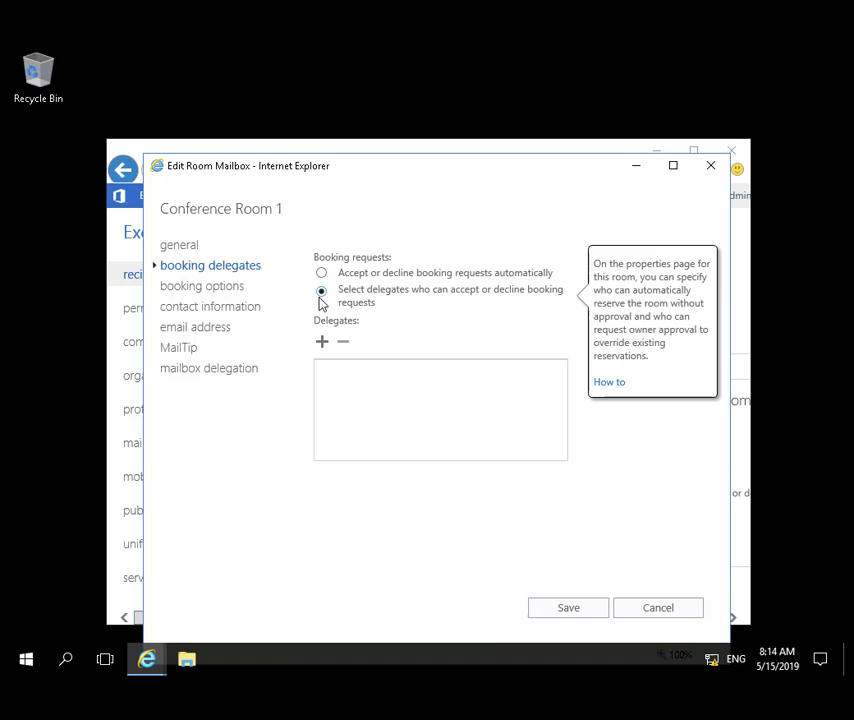
# Step: Add the user with the Beth mailbox as booking delegate for Conference Room 1 and save the room mailbox
pyautogui.click(322, 343)
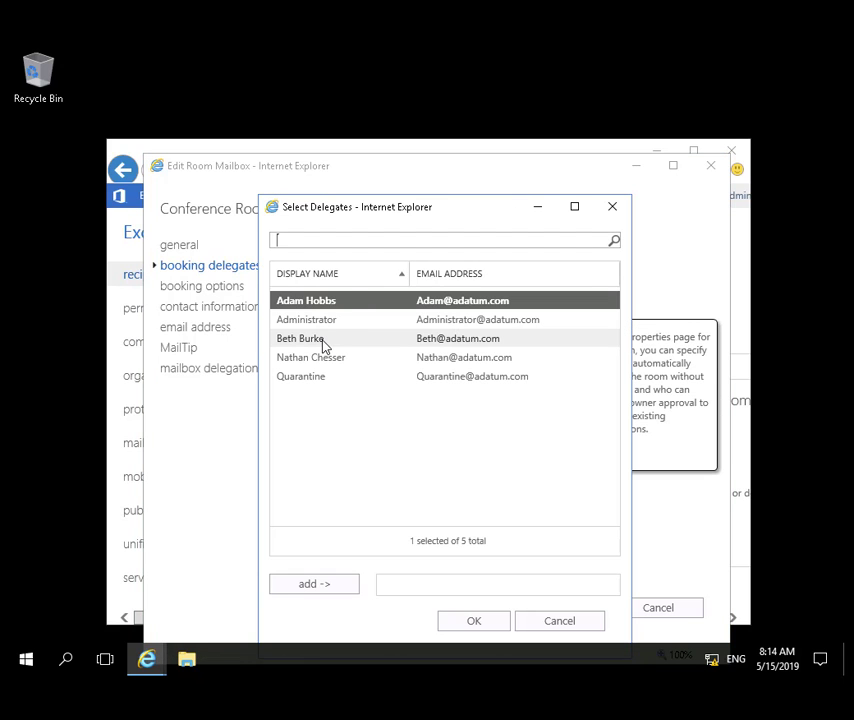
pyautogui.click(323, 340)
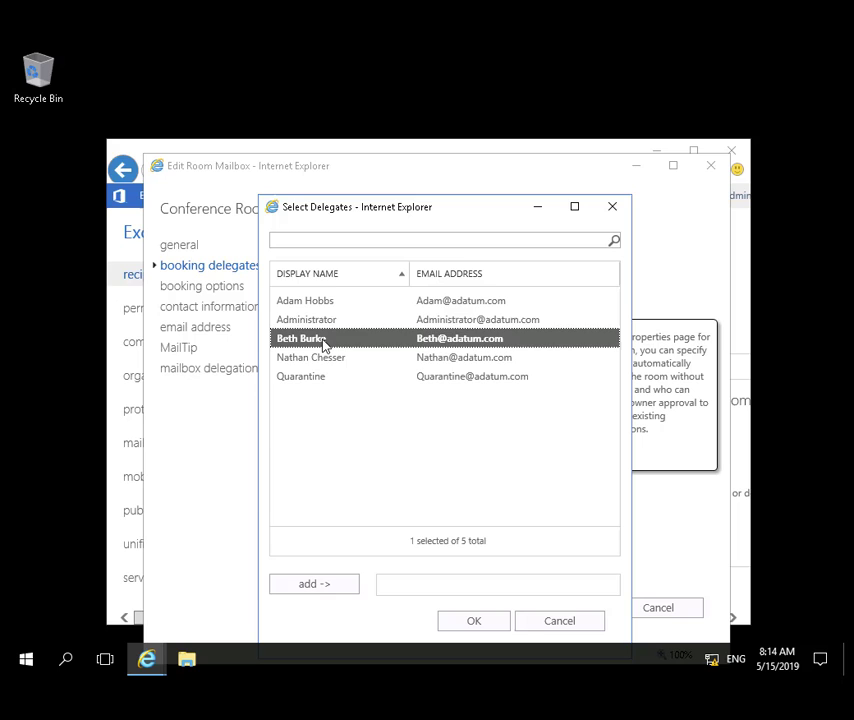
pyautogui.click(329, 588)
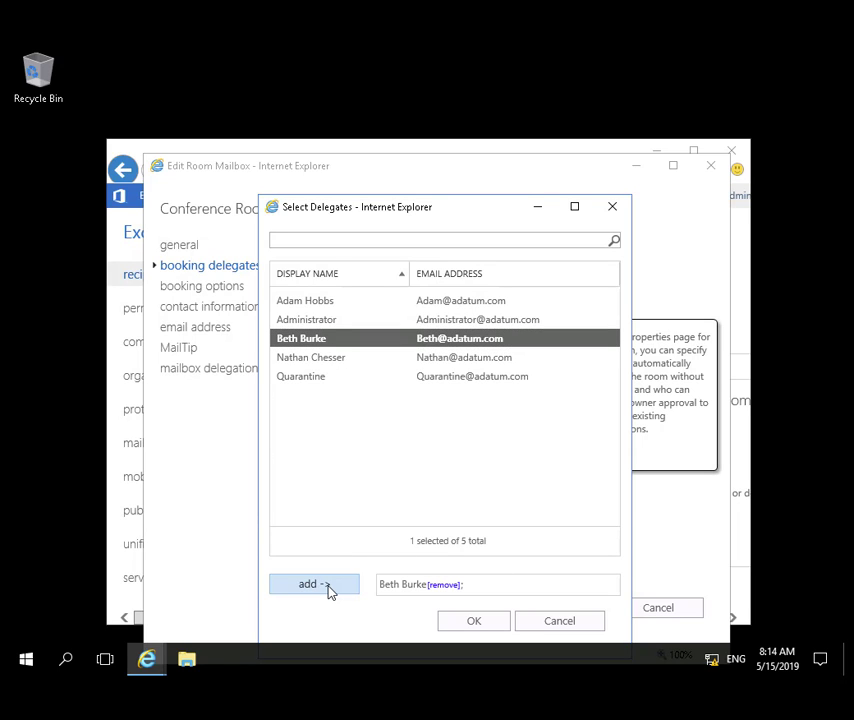
pyautogui.click(488, 626)
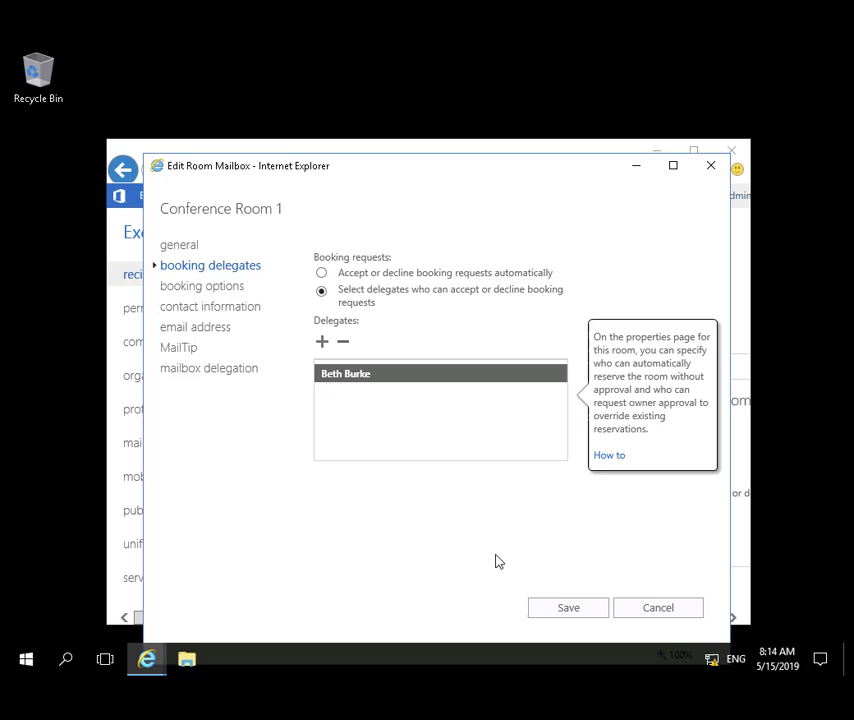
pyautogui.click(568, 608)
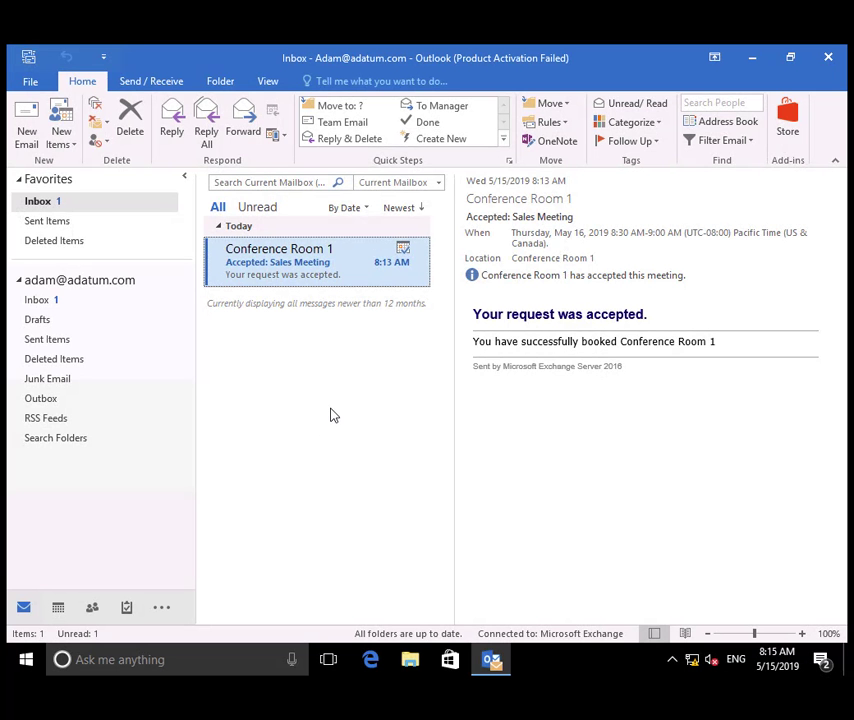
# Step: In Outlook, send administrator an IT Meeting request for Wed 5/22/2019 with Conference Room 1 as the room, and open the room's reply
pyautogui.click(72, 145)
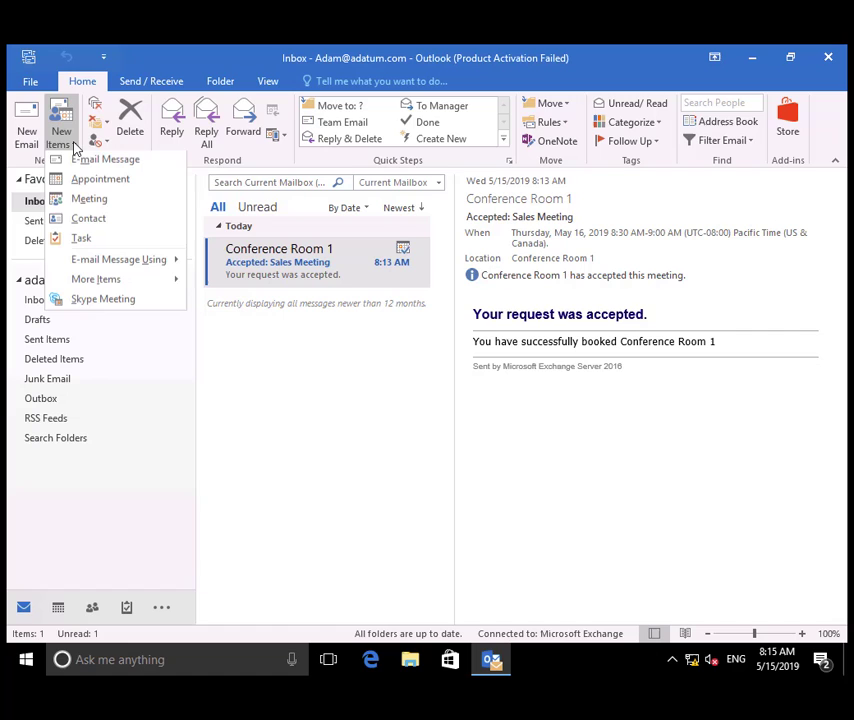
pyautogui.click(92, 204)
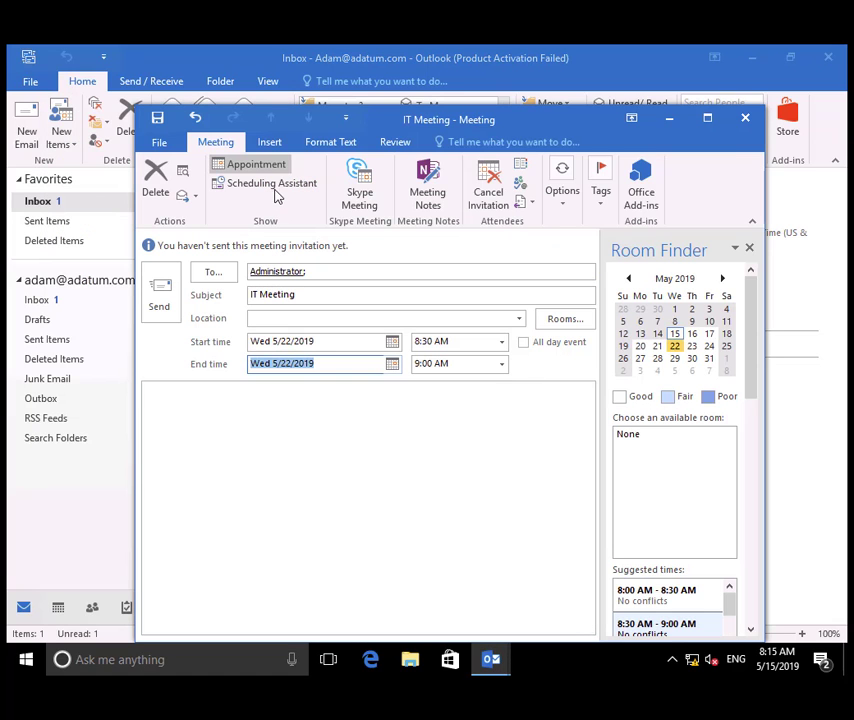
pyautogui.click(276, 187)
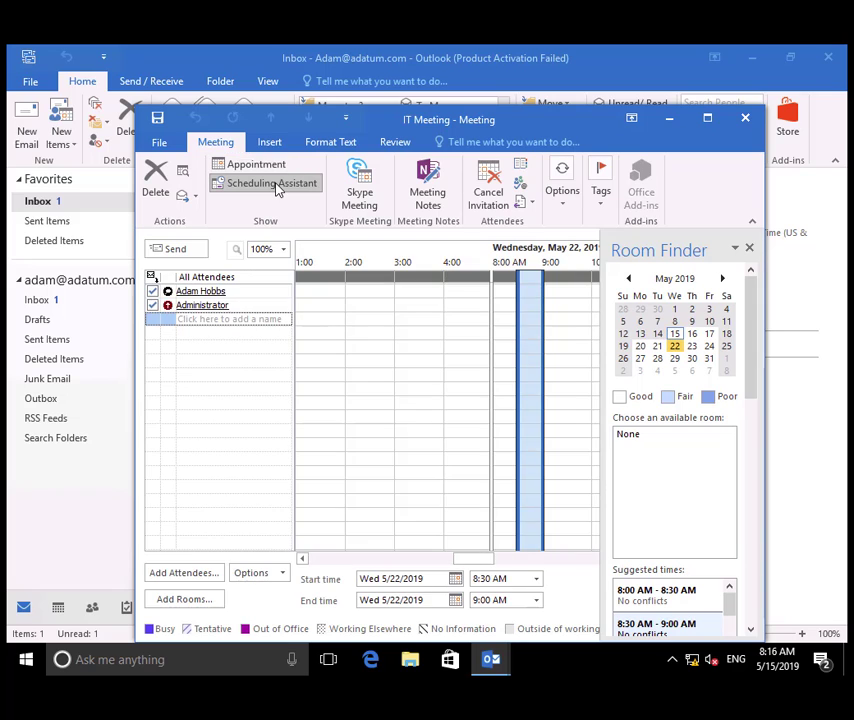
pyautogui.click(191, 601)
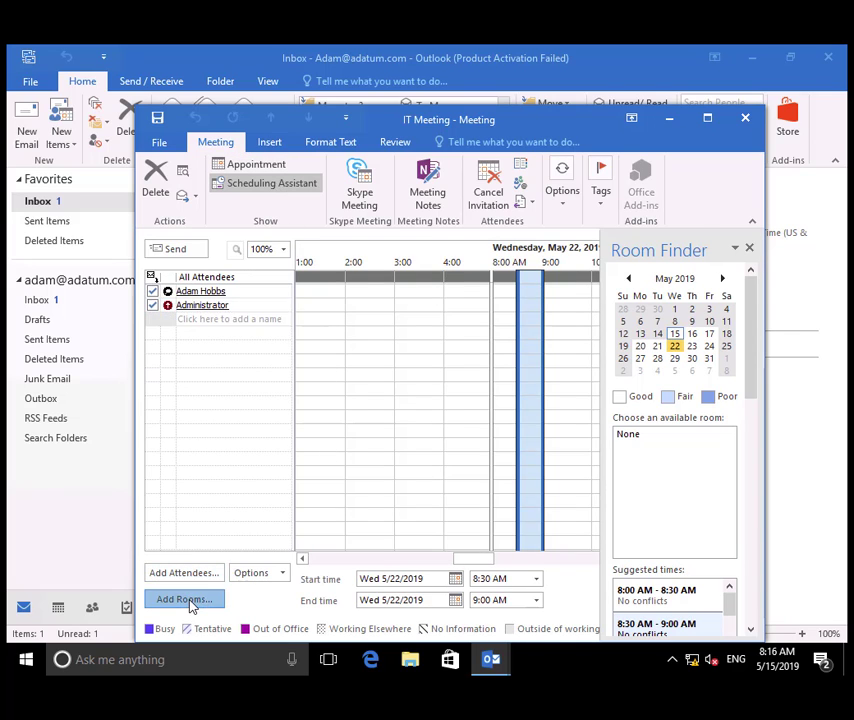
pyautogui.click(255, 511)
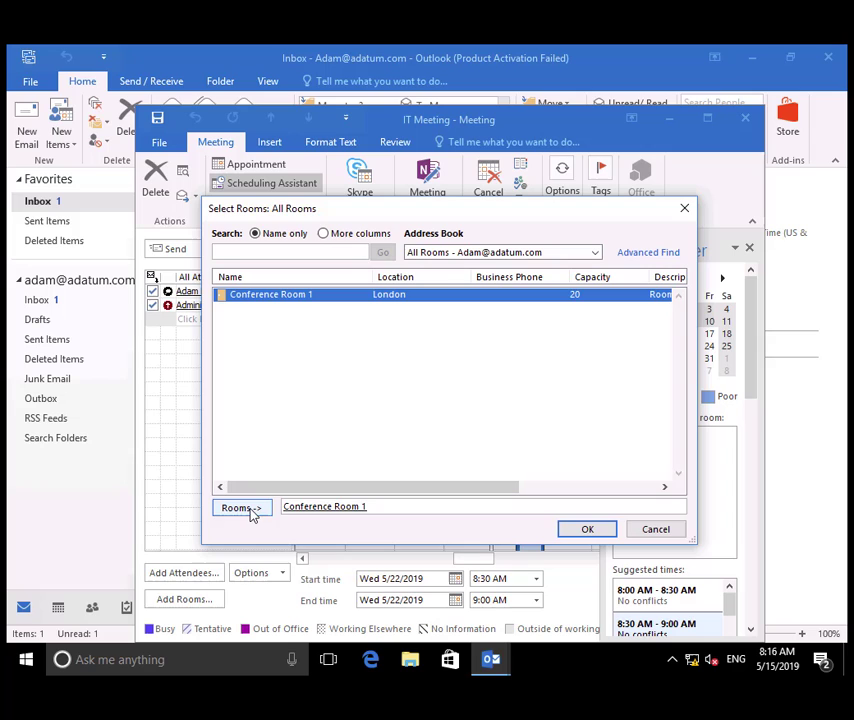
pyautogui.click(585, 532)
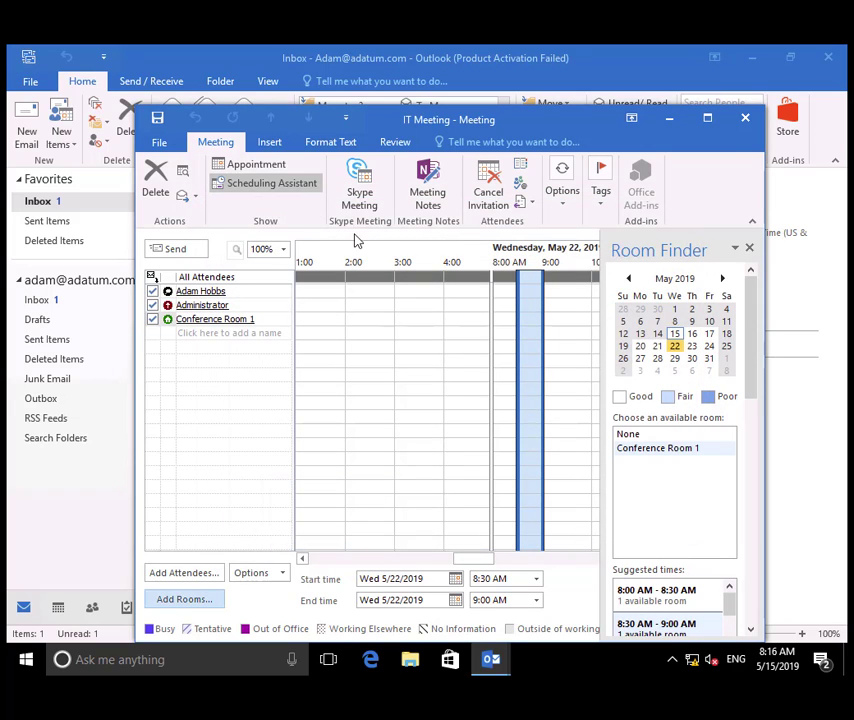
pyautogui.click(255, 166)
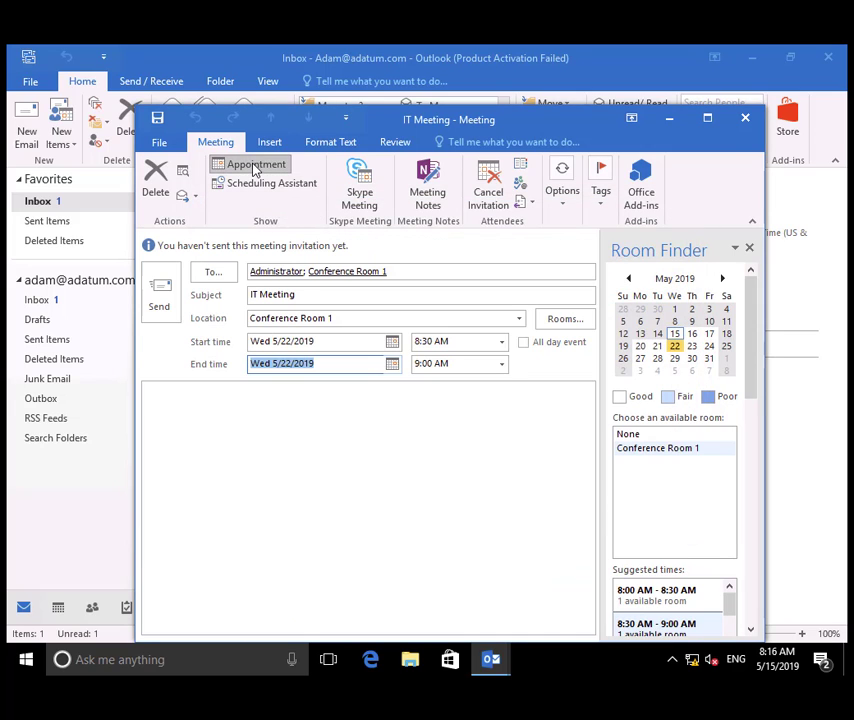
pyautogui.click(160, 303)
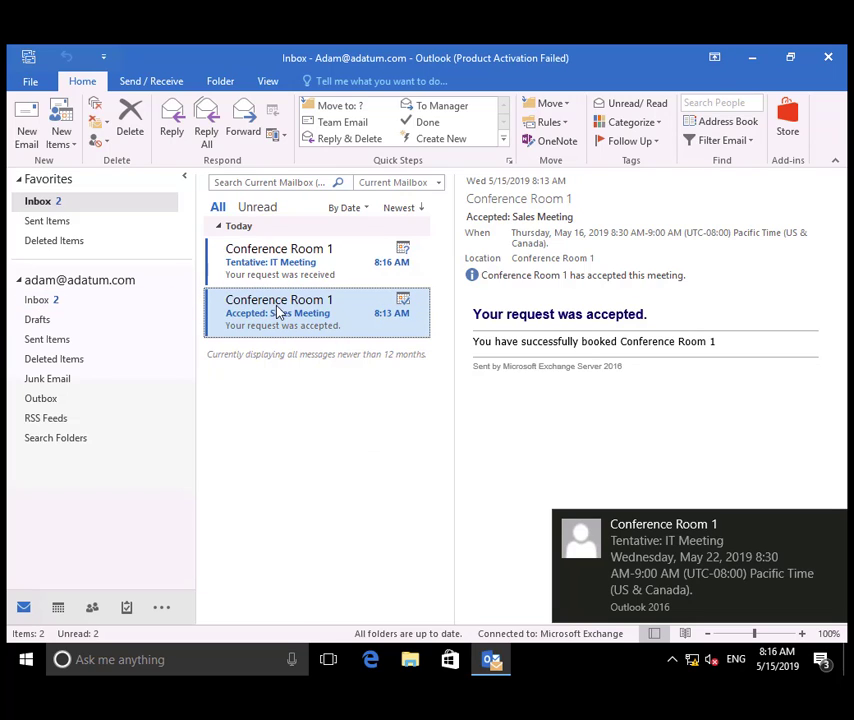
pyautogui.click(300, 276)
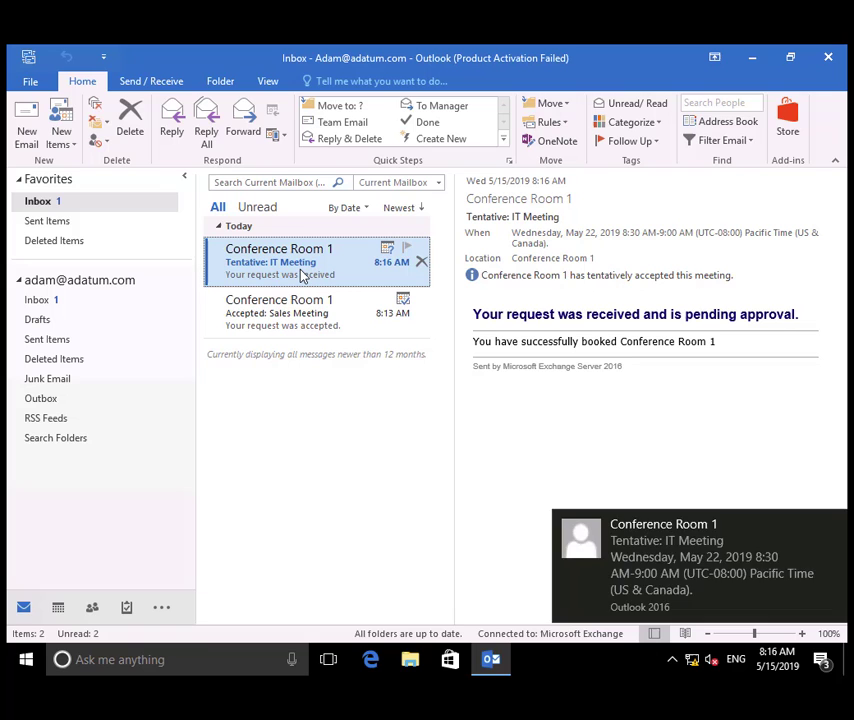
# Step: Sign in to the delegate's mailbox in Outlook on the web using Edge, and save its time zone as (UTC-05:00) Eastern Time (US & Canada)
pyautogui.click(26, 659)
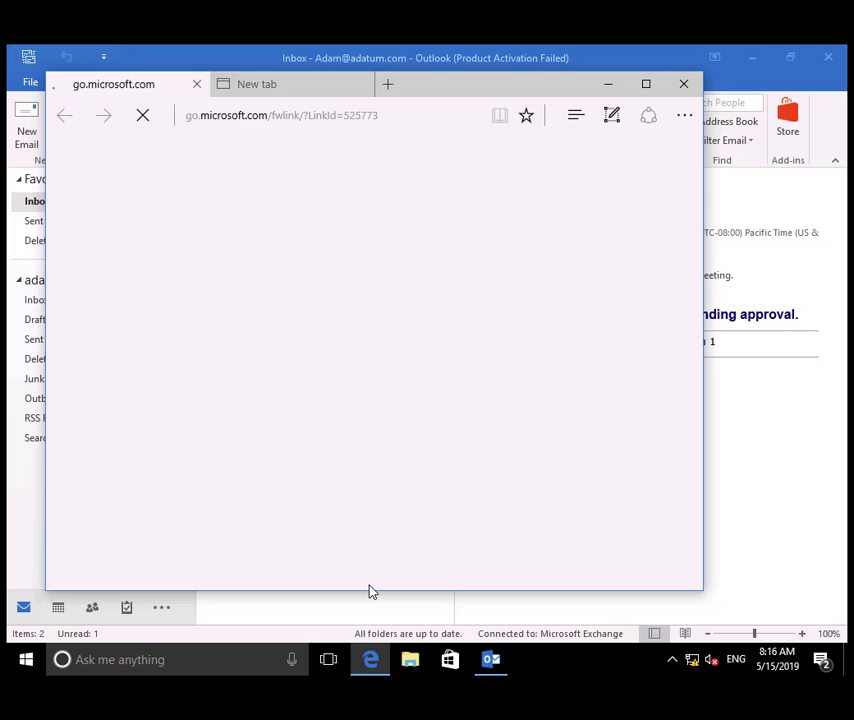
pyautogui.press('Return')
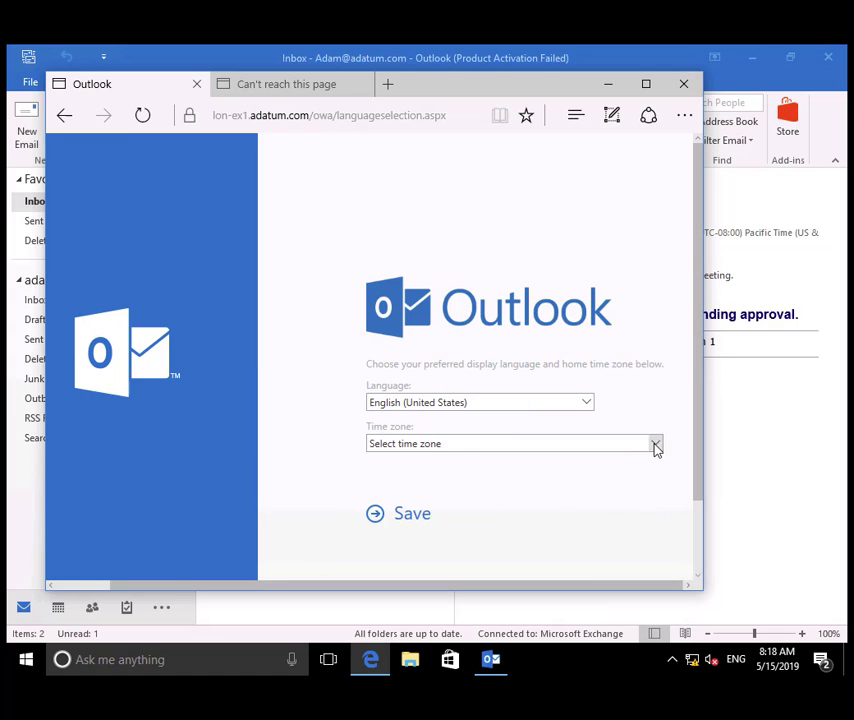
pyautogui.click(655, 448)
pyautogui.click(433, 516)
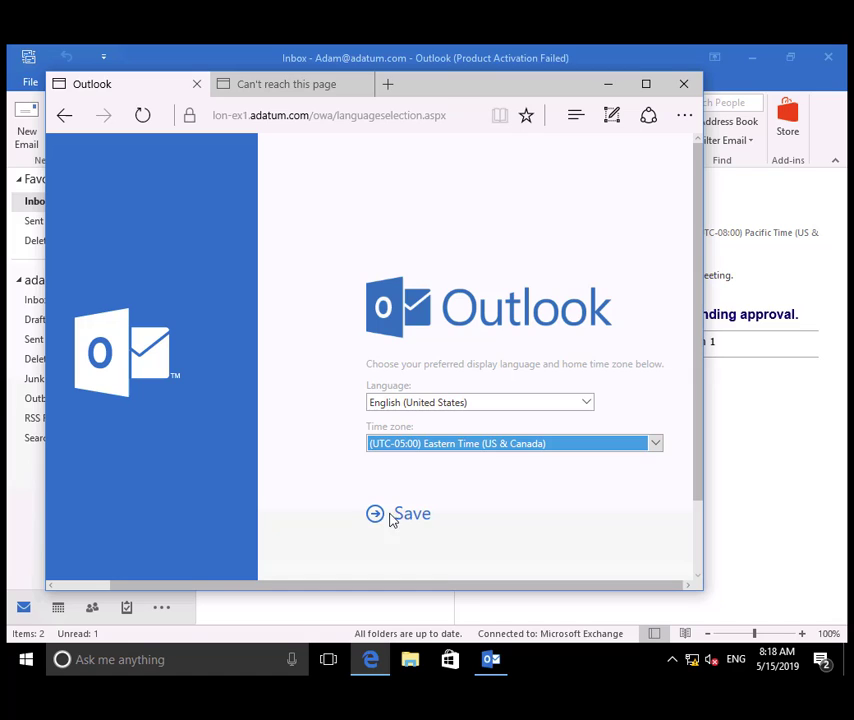
pyautogui.click(410, 517)
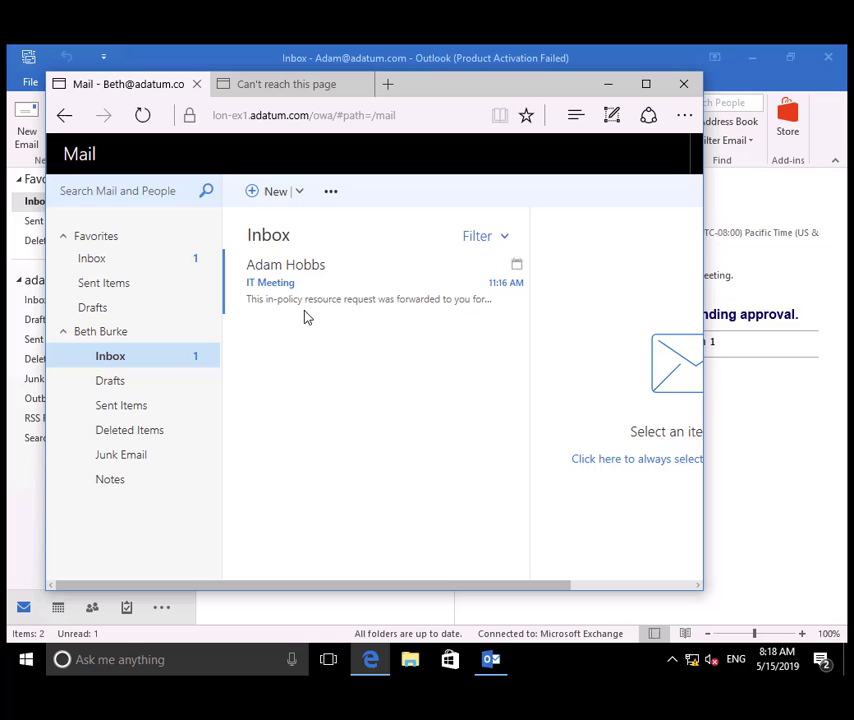
# Step: Open the forwarded IT Meeting request in the delegate's inbox and accept it, sending the response immediately
pyautogui.click(336, 291)
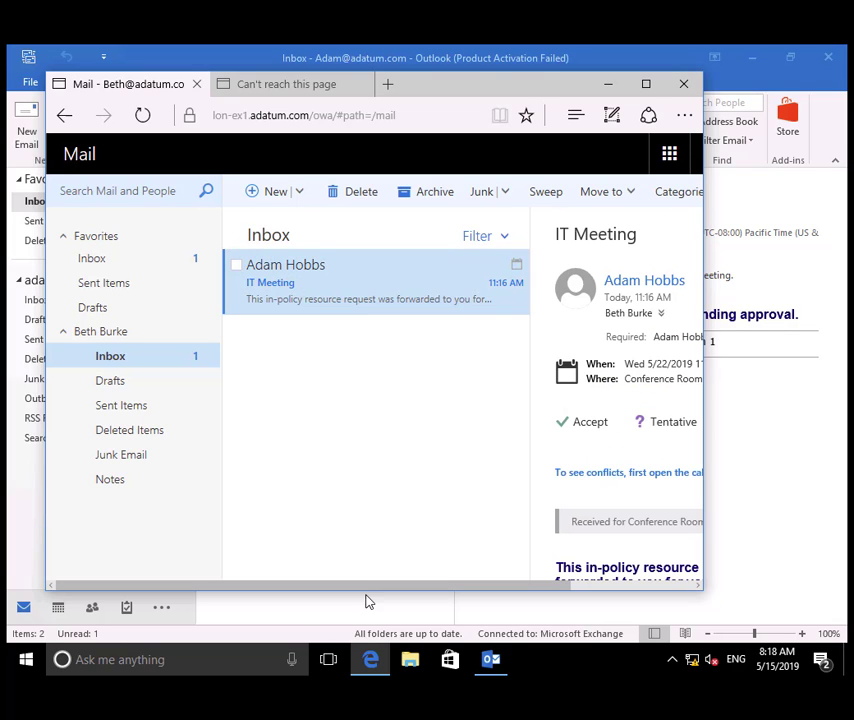
pyautogui.moveTo(368, 590); pyautogui.dragTo(501, 522)
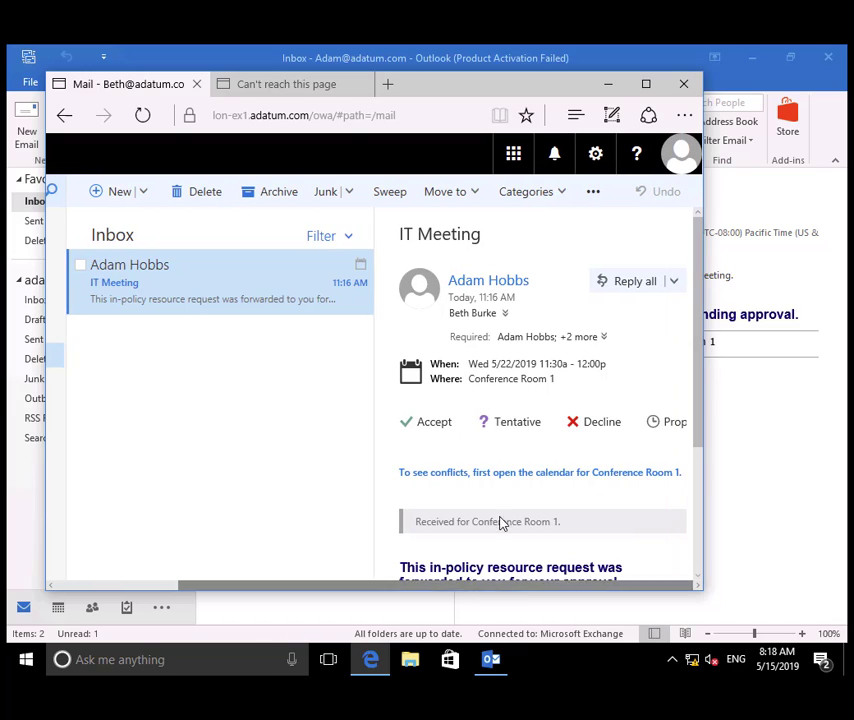
pyautogui.click(435, 424)
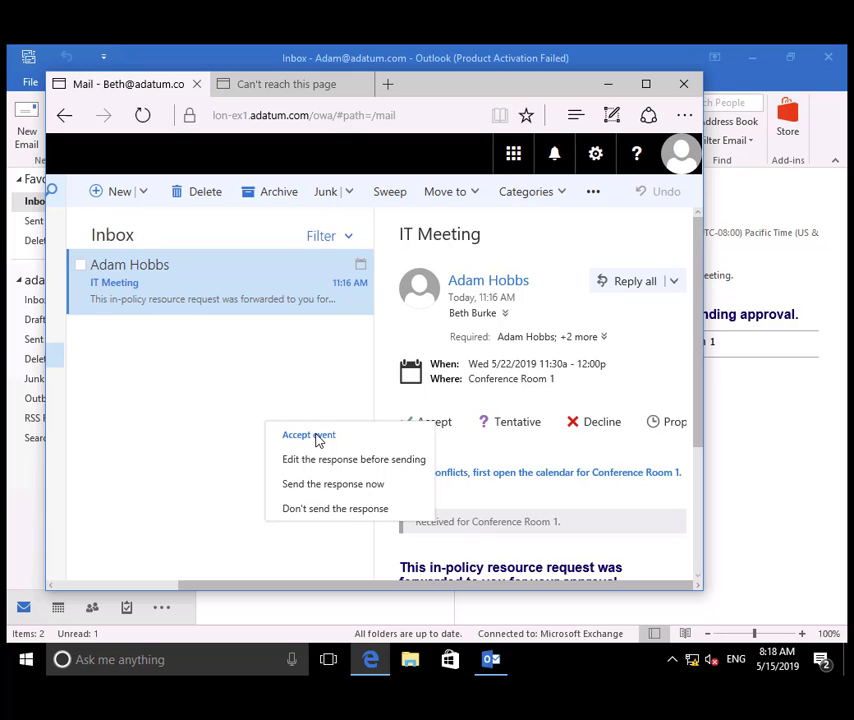
pyautogui.click(316, 484)
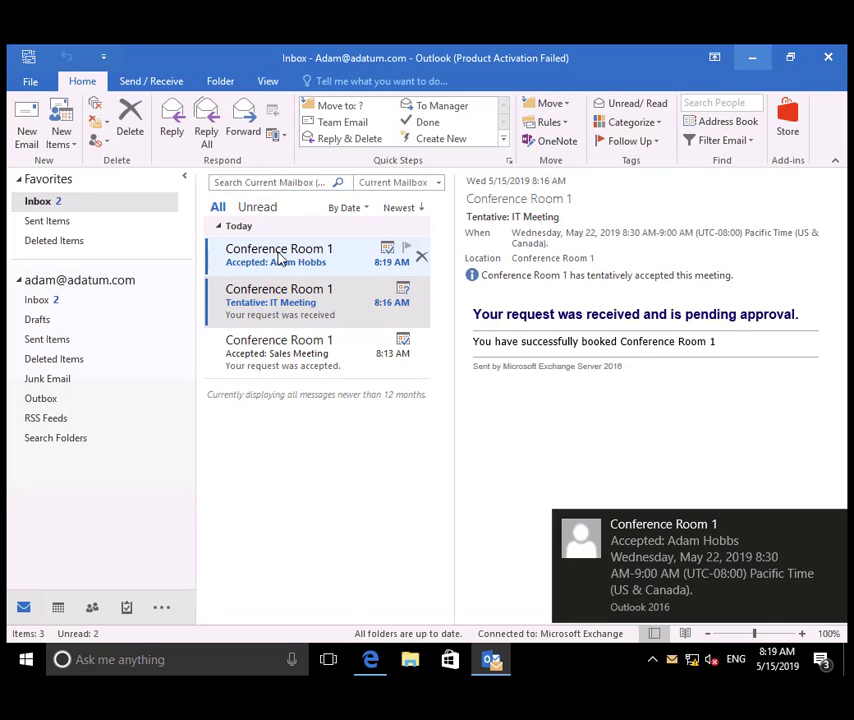
# Step: Switch back to desktop Outlook, read the newest Conference Room 1 reply in the inbox, and close Outlook
pyautogui.click(281, 257)
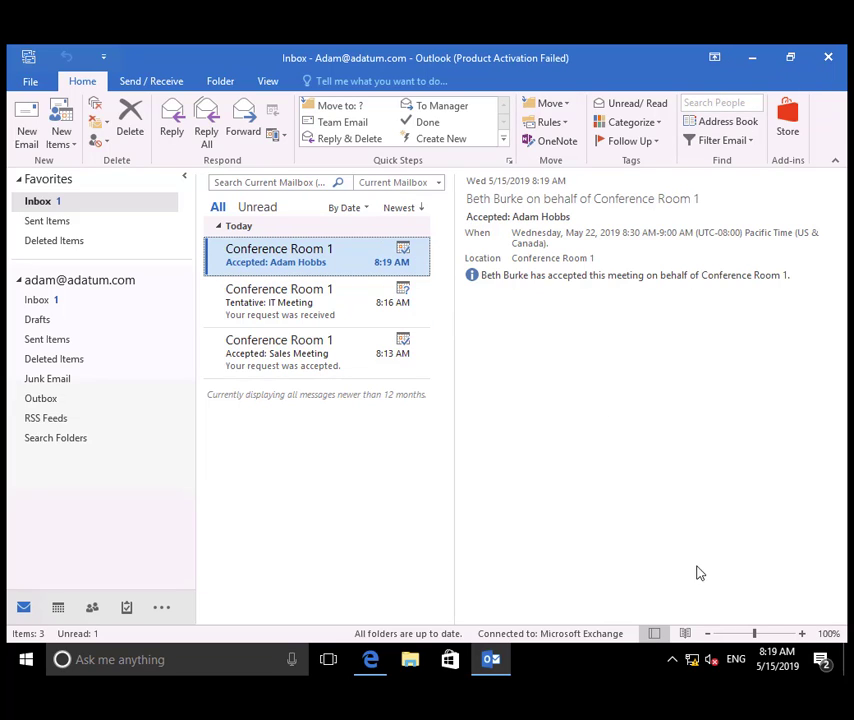
pyautogui.moveTo(690, 658)
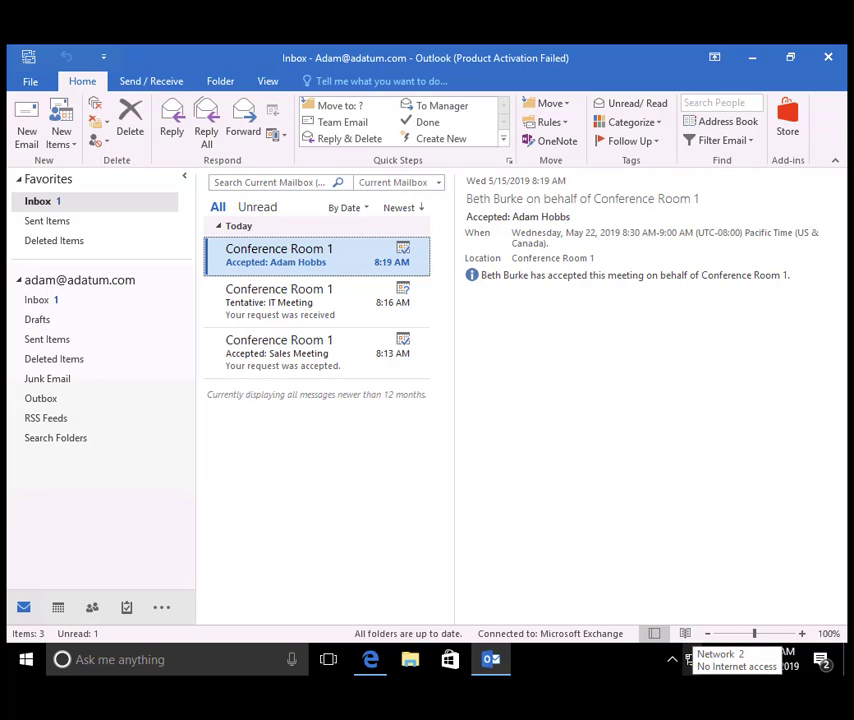
pyautogui.click(829, 60)
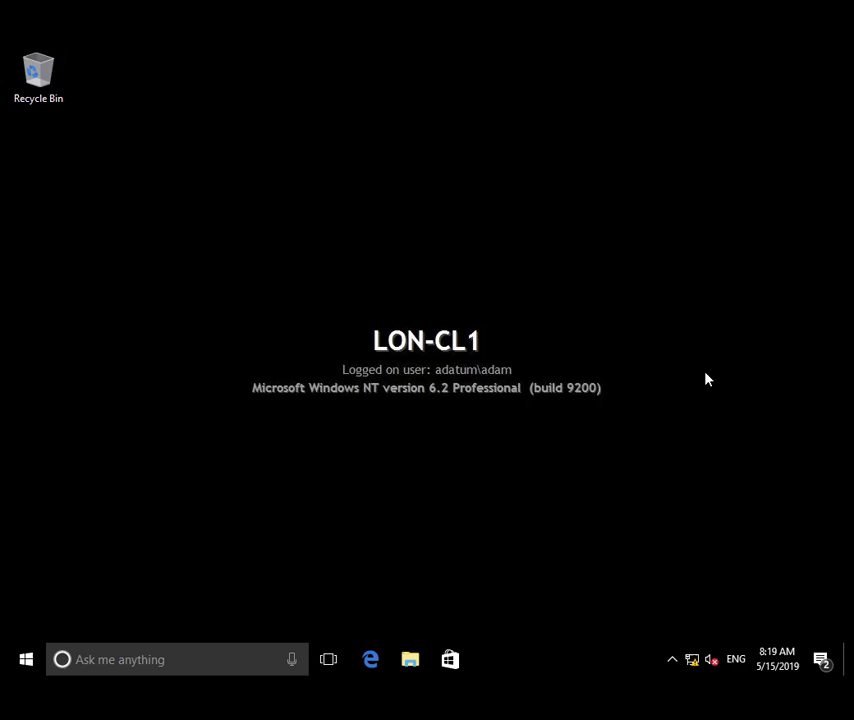